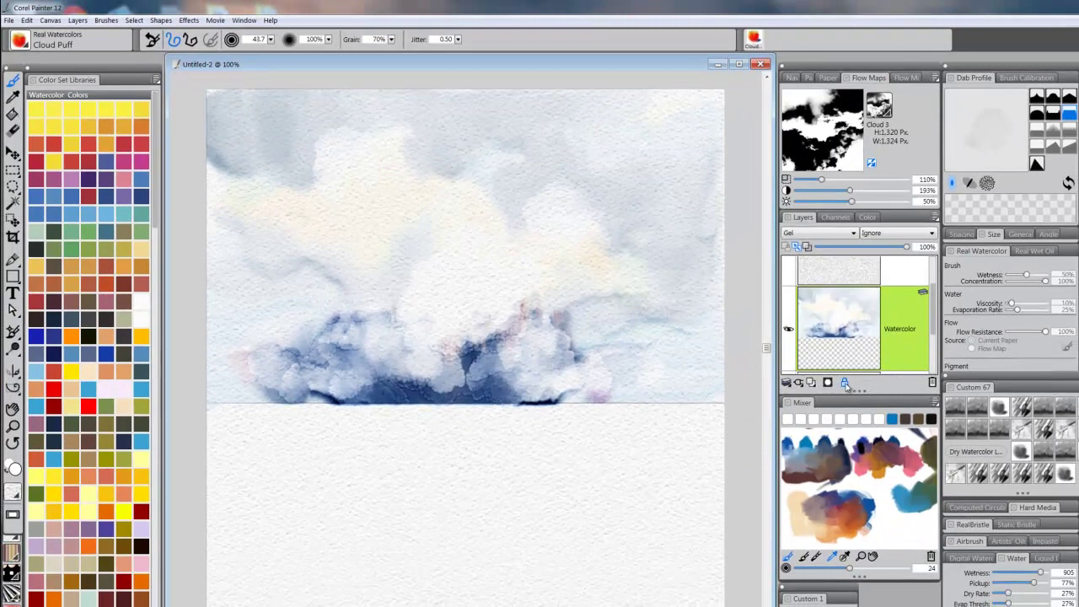
# Lock the painted sky's watercolor layer and add a new Watercolor layer for the sea.
pyautogui.click(844, 383)
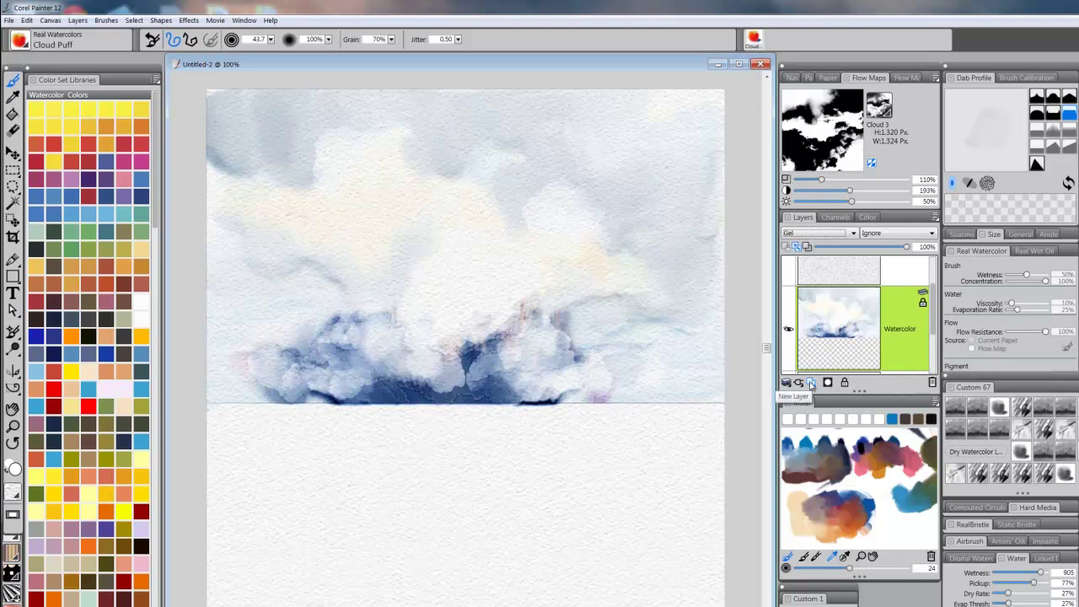
pyautogui.click(811, 384)
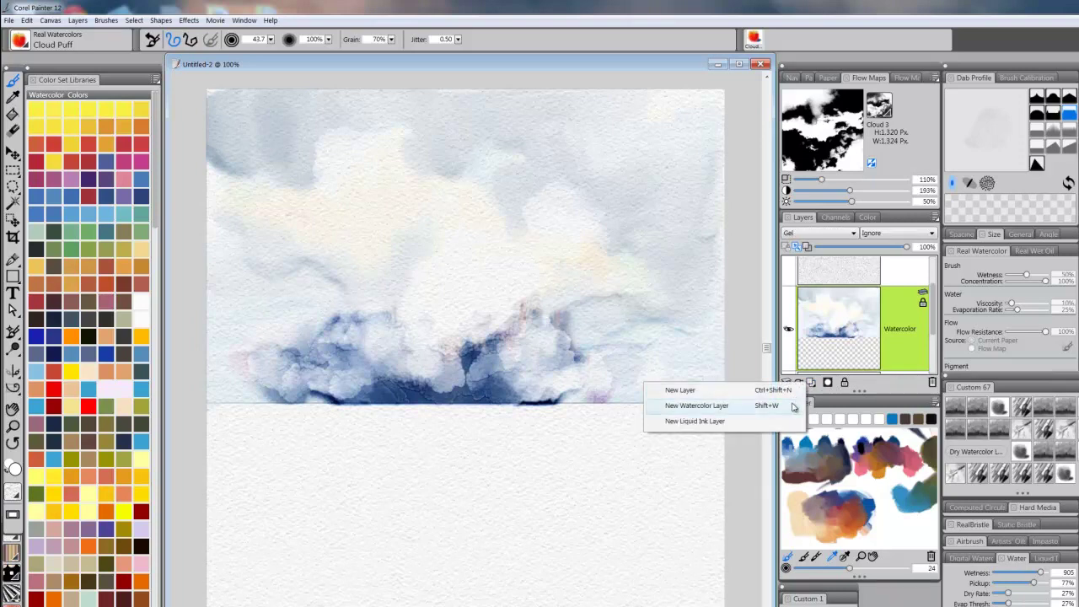
pyautogui.click(793, 406)
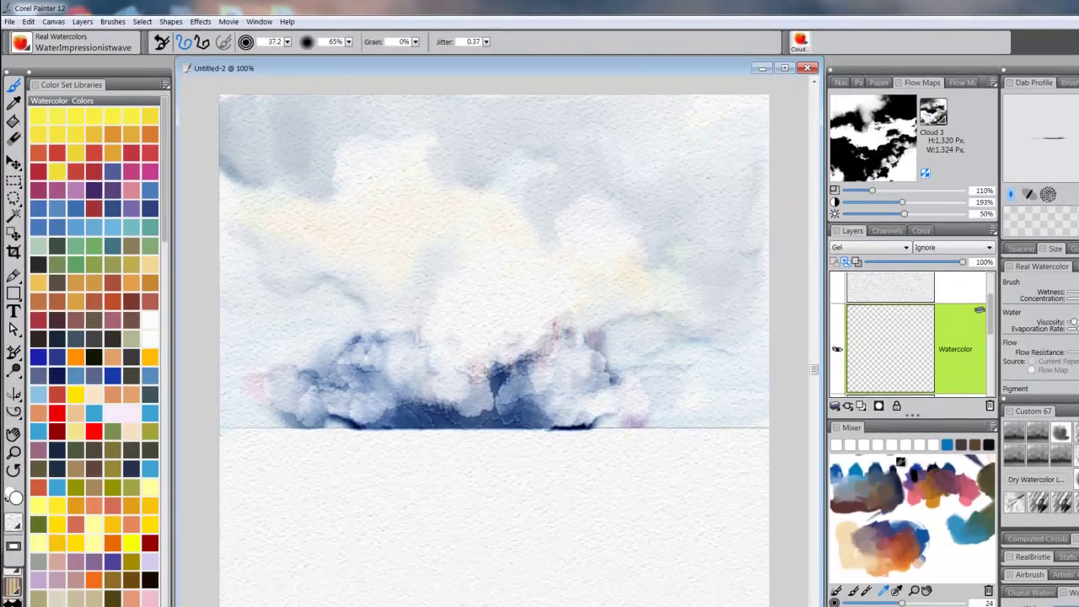
# Paint horizontal dark navy sea strokes below the horizon with the WaterImpressionistwave brush, using a color sampled from the Mixer.
pyautogui.click(899, 462)
pyautogui.moveTo(384, 454); pyautogui.dragTo(352, 461)
pyautogui.moveTo(264, 438); pyautogui.dragTo(726, 421)
pyautogui.moveTo(357, 433)
pyautogui.mouseDown()
pyautogui.moveTo(686, 413)
pyautogui.moveTo(532, 411)
pyautogui.moveTo(271, 454)
pyautogui.mouseUp()
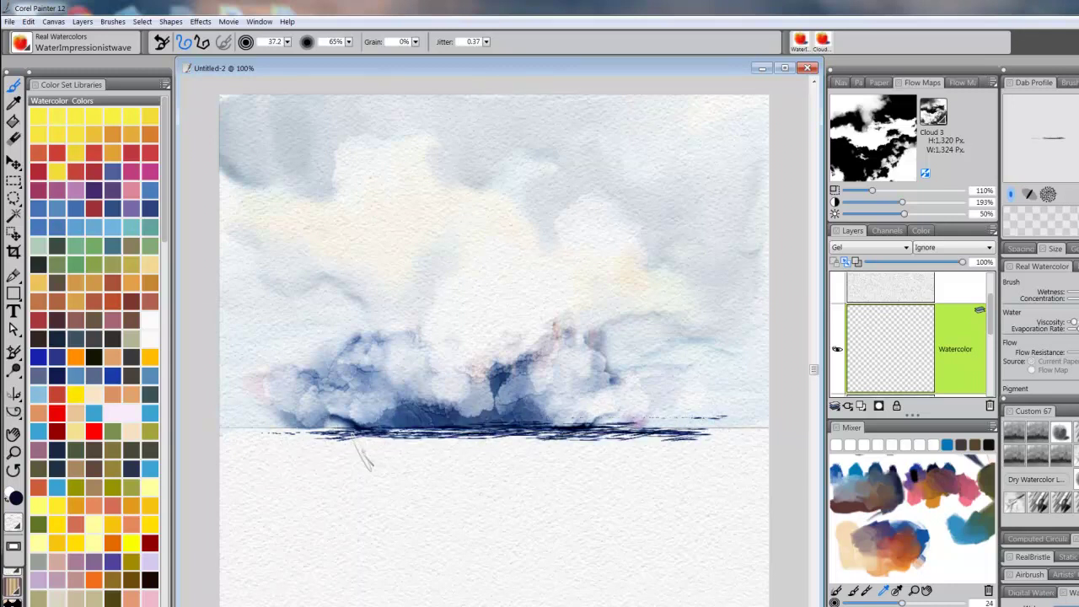
pyautogui.moveTo(361, 450)
pyautogui.mouseDown()
pyautogui.moveTo(655, 451)
pyautogui.moveTo(327, 459)
pyautogui.moveTo(449, 457)
pyautogui.moveTo(399, 446)
pyautogui.moveTo(558, 449)
pyautogui.moveTo(442, 462)
pyautogui.moveTo(581, 466)
pyautogui.moveTo(350, 476)
pyautogui.moveTo(607, 470)
pyautogui.moveTo(345, 470)
pyautogui.moveTo(610, 465)
pyautogui.moveTo(353, 472)
pyautogui.moveTo(515, 475)
pyautogui.moveTo(282, 470)
pyautogui.moveTo(396, 465)
pyautogui.moveTo(300, 453)
pyautogui.moveTo(388, 447)
pyautogui.moveTo(286, 455)
pyautogui.moveTo(323, 472)
pyautogui.moveTo(523, 455)
pyautogui.moveTo(717, 459)
pyautogui.moveTo(632, 472)
pyautogui.moveTo(666, 472)
pyautogui.moveTo(371, 483)
pyautogui.moveTo(554, 487)
pyautogui.moveTo(354, 494)
pyautogui.moveTo(436, 502)
pyautogui.moveTo(654, 491)
pyautogui.moveTo(526, 478)
pyautogui.moveTo(646, 470)
pyautogui.moveTo(642, 453)
pyautogui.moveTo(320, 468)
pyautogui.moveTo(358, 484)
pyautogui.mouseUp()
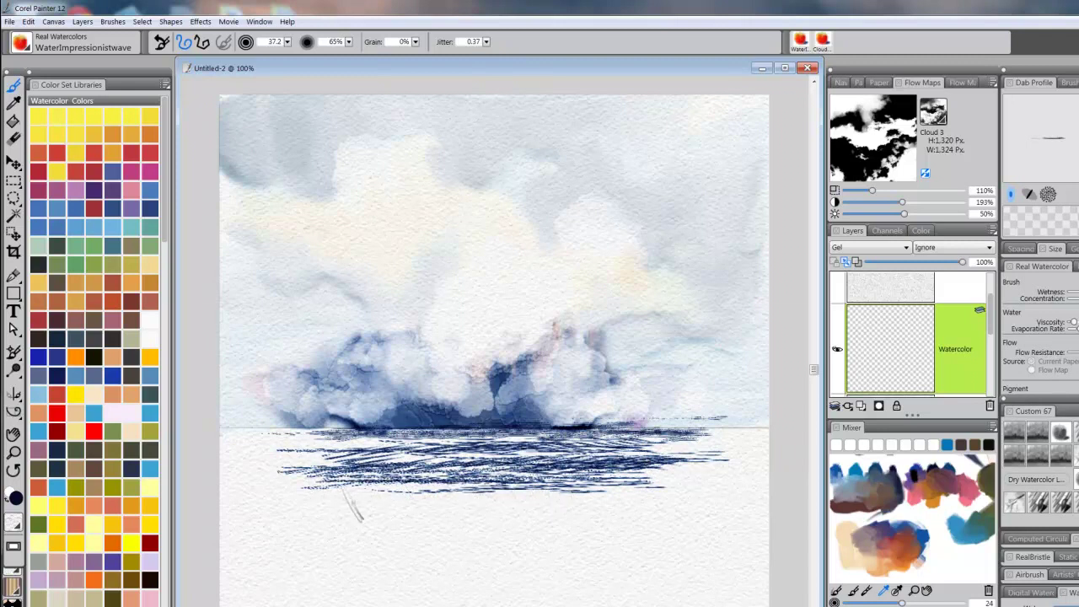
pyautogui.moveTo(322, 500); pyautogui.dragTo(528, 501)
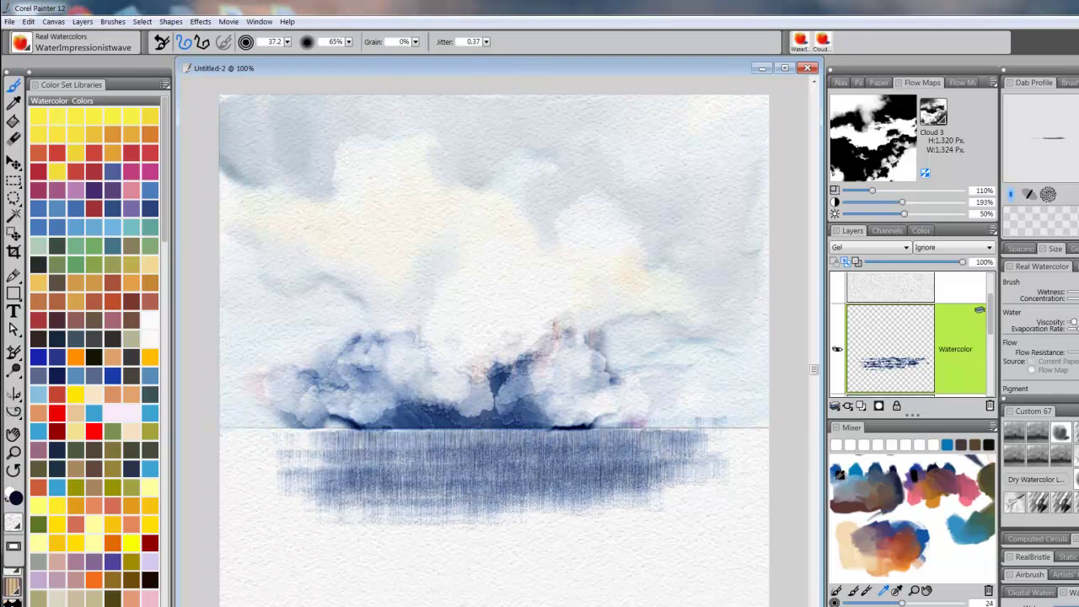
# Layer lighter blue and dark green strokes across the upper sea, sampling both colors from the Mixer.
pyautogui.click(840, 473)
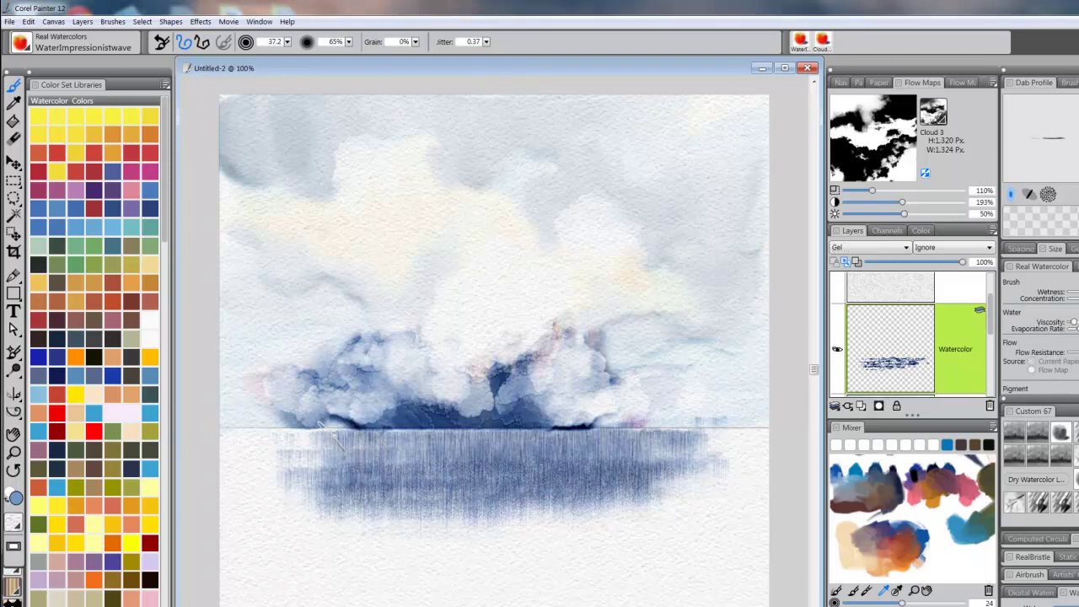
pyautogui.moveTo(641, 432); pyautogui.dragTo(494, 425)
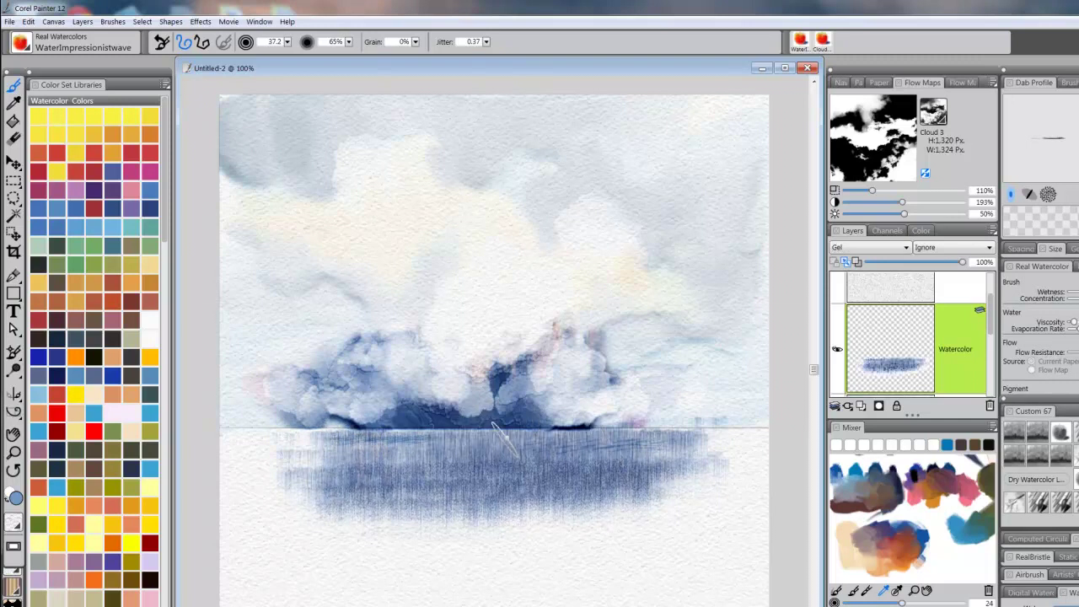
pyautogui.moveTo(642, 429); pyautogui.dragTo(488, 416)
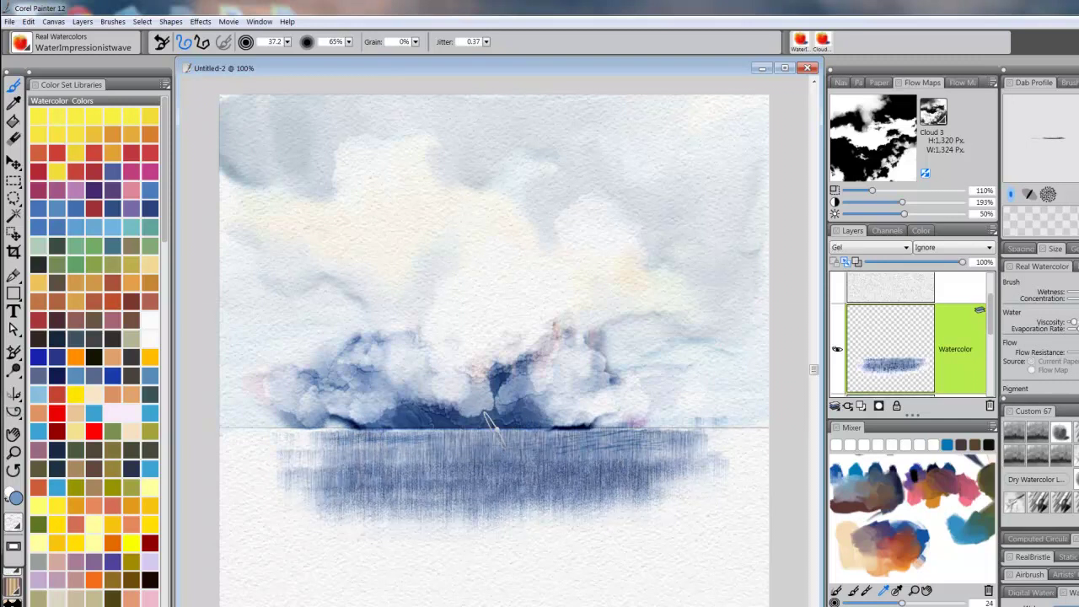
pyautogui.click(983, 519)
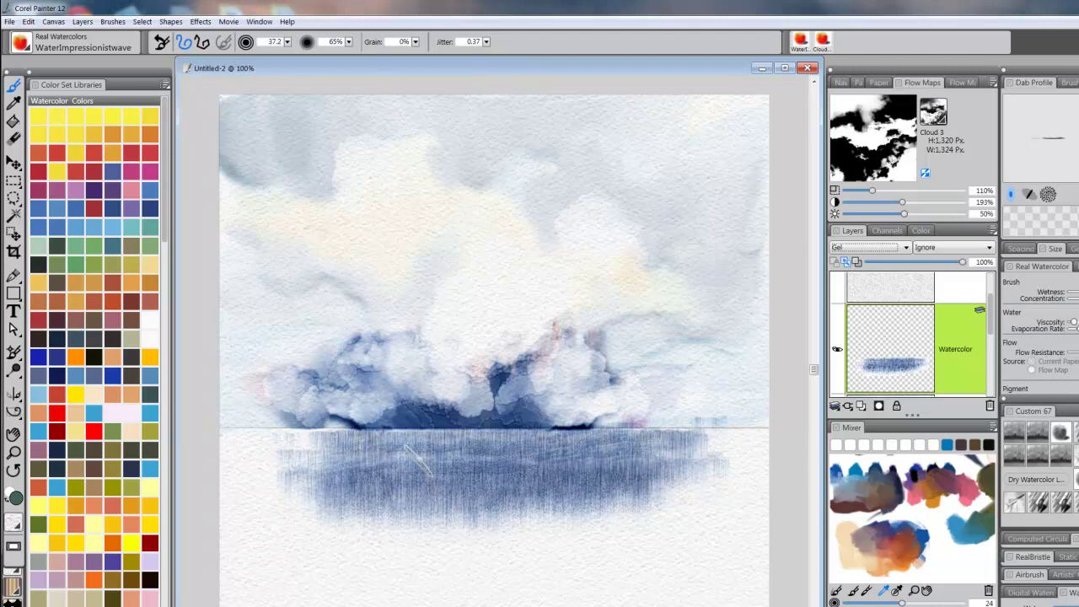
pyautogui.moveTo(347, 435)
pyautogui.mouseDown()
pyautogui.moveTo(491, 435)
pyautogui.moveTo(336, 435)
pyautogui.moveTo(604, 436)
pyautogui.moveTo(624, 465)
pyautogui.moveTo(335, 482)
pyautogui.moveTo(570, 477)
pyautogui.mouseUp()
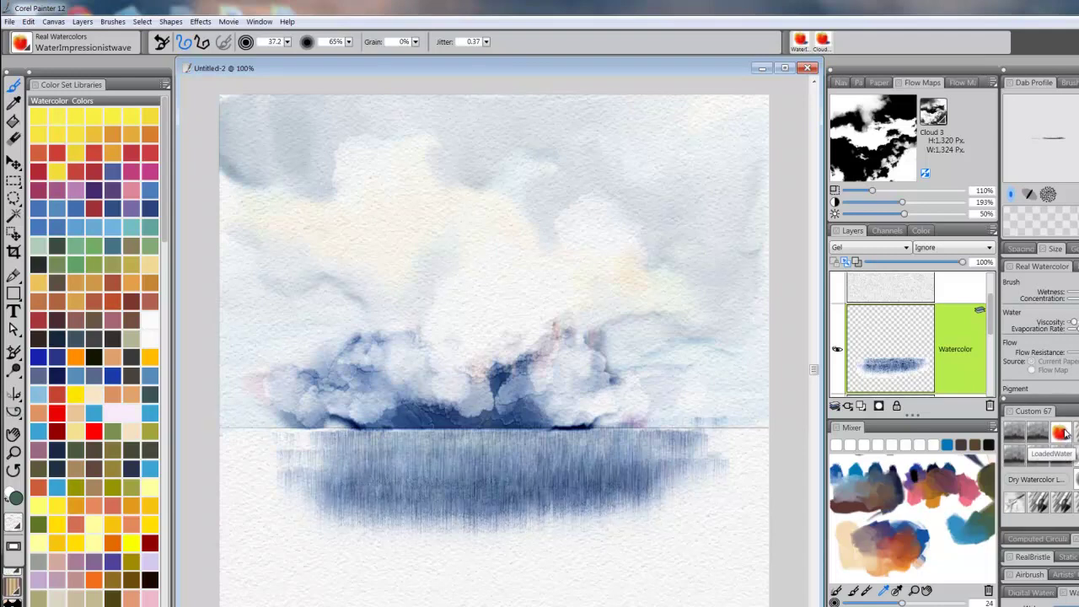
# Lift thin white horizontal wave highlights across the sea with the LoadedWater brush at size 1.5, undoing the stray diagonal stroke.
pyautogui.click(1067, 445)
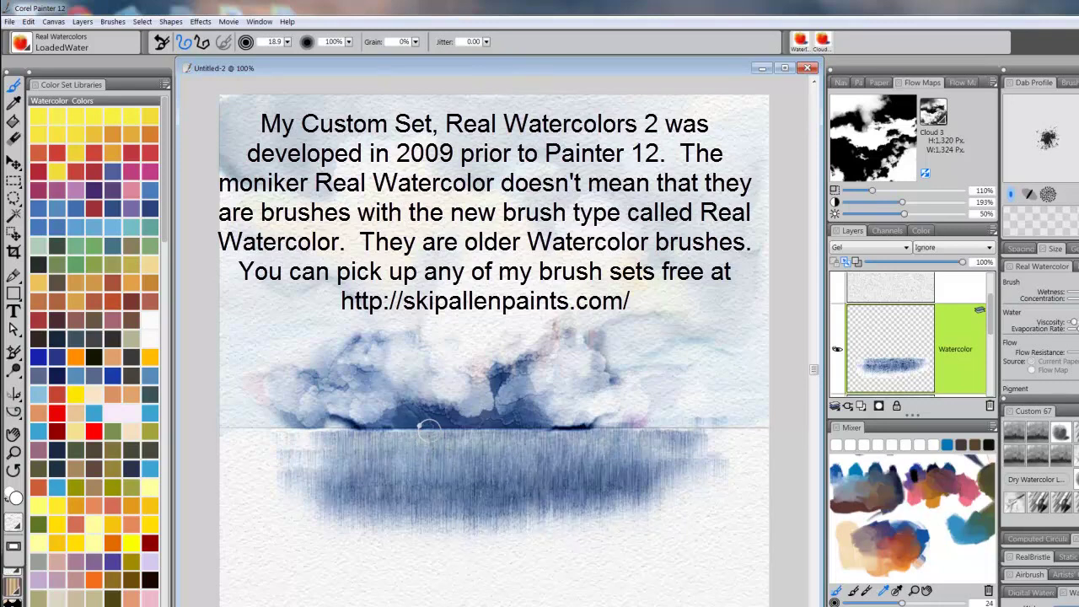
pyautogui.moveTo(441, 435); pyautogui.dragTo(443, 435)
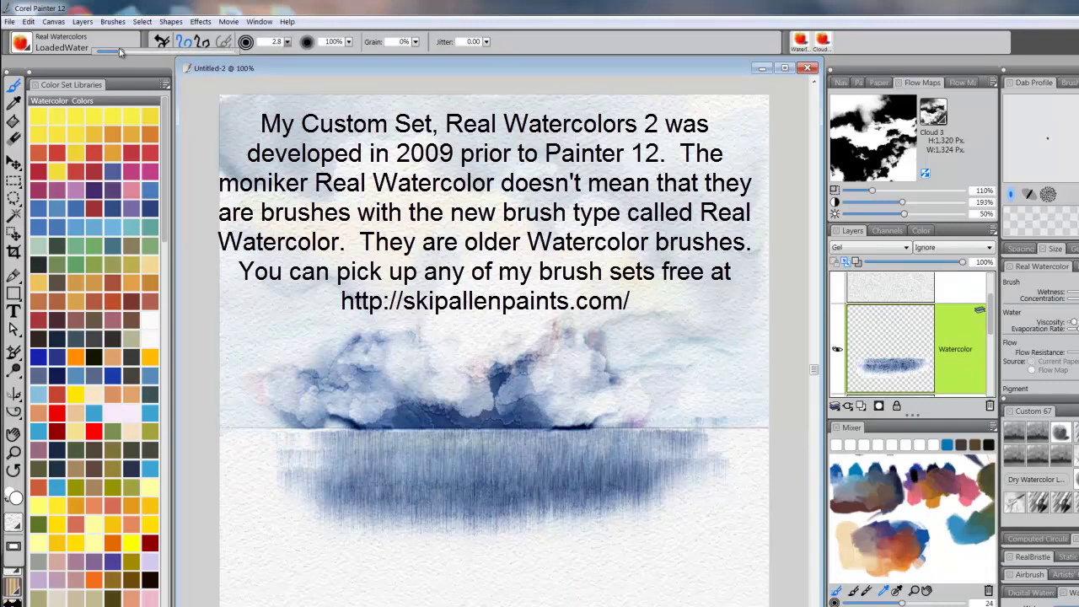
pyautogui.moveTo(119, 51); pyautogui.dragTo(116, 61)
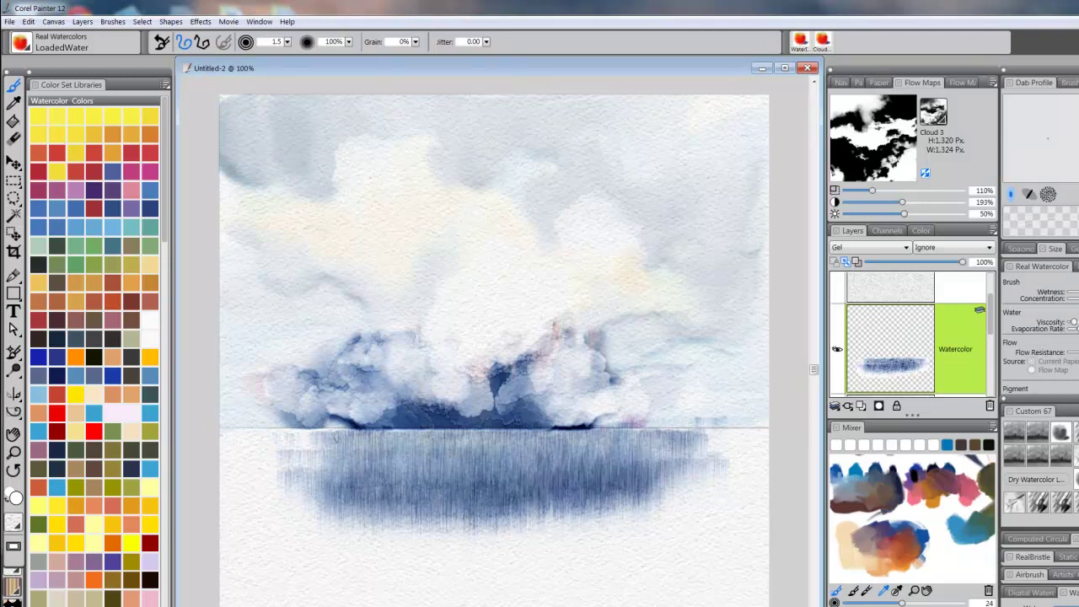
pyautogui.moveTo(462, 433); pyautogui.dragTo(520, 434)
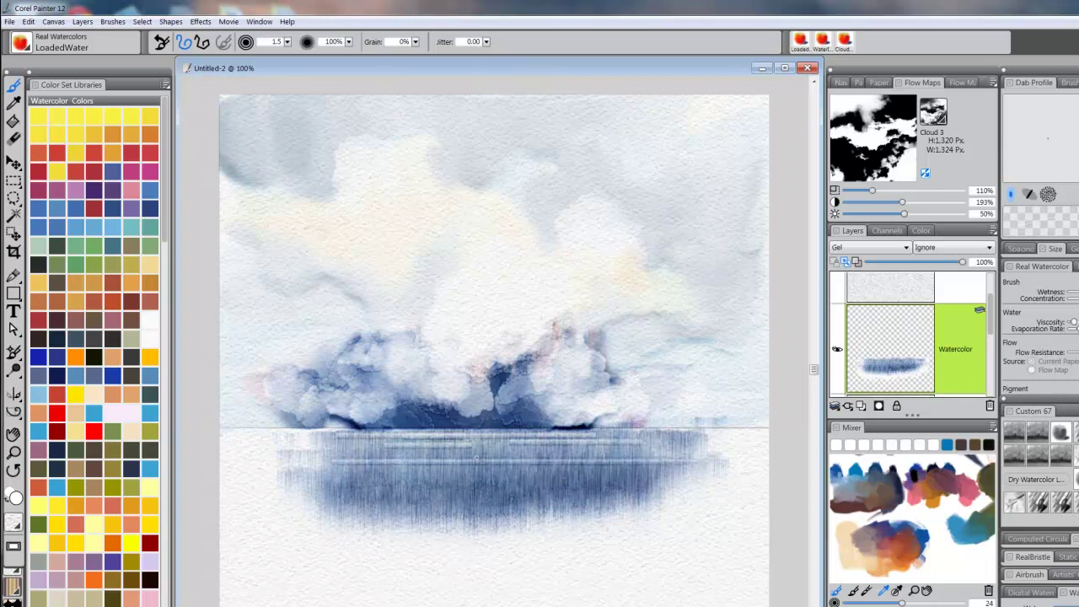
pyautogui.moveTo(419, 472); pyautogui.dragTo(655, 472)
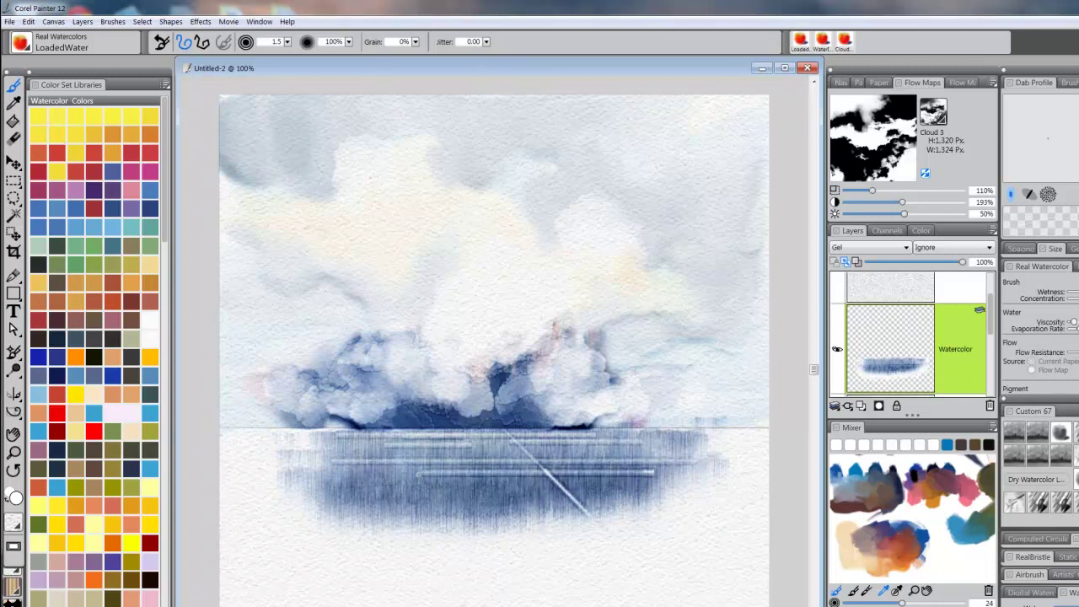
pyautogui.hotkey('ctrl', 'z')
pyautogui.moveTo(548, 469)
pyautogui.mouseDown()
pyautogui.moveTo(609, 471)
pyautogui.moveTo(498, 470)
pyautogui.mouseUp()
pyautogui.moveTo(603, 461); pyautogui.dragTo(544, 461)
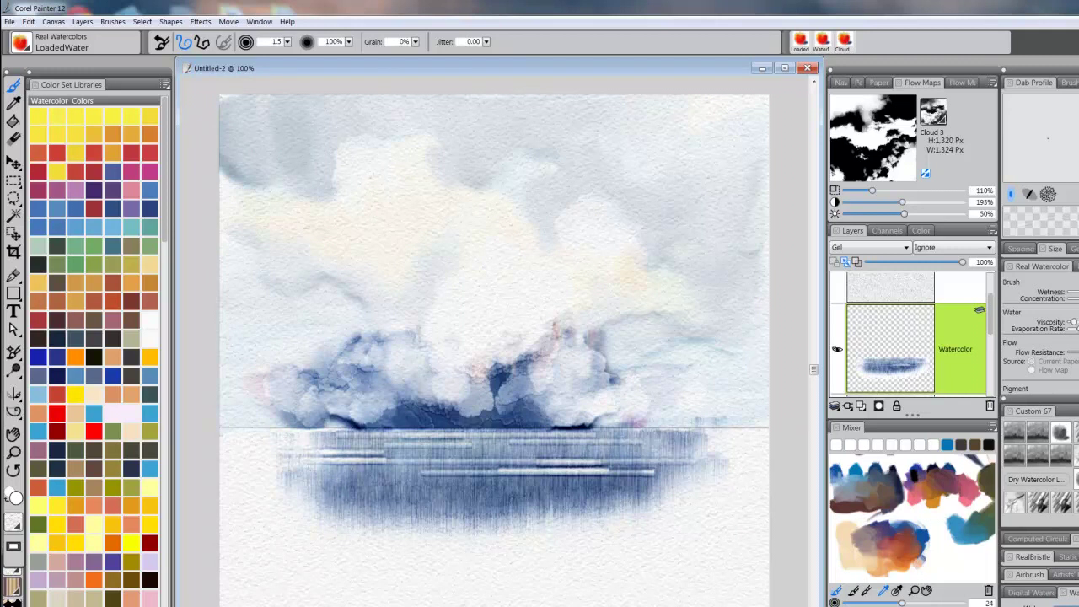
pyautogui.moveTo(377, 482)
pyautogui.mouseDown()
pyautogui.moveTo(285, 485)
pyautogui.moveTo(401, 484)
pyautogui.mouseUp()
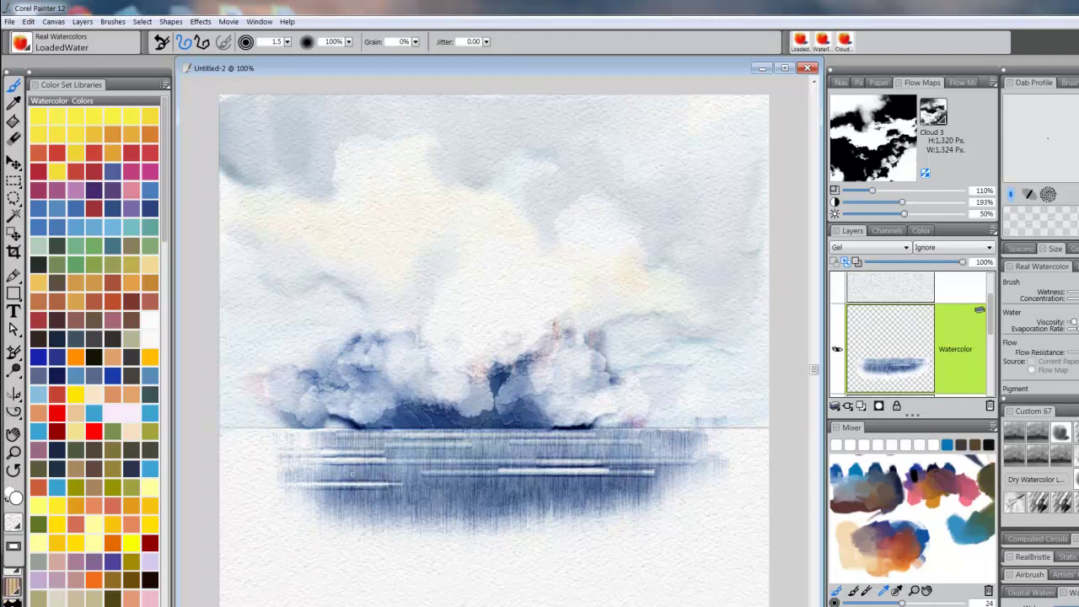
pyautogui.moveTo(602, 490)
pyautogui.mouseDown()
pyautogui.moveTo(666, 487)
pyautogui.moveTo(537, 488)
pyautogui.mouseUp()
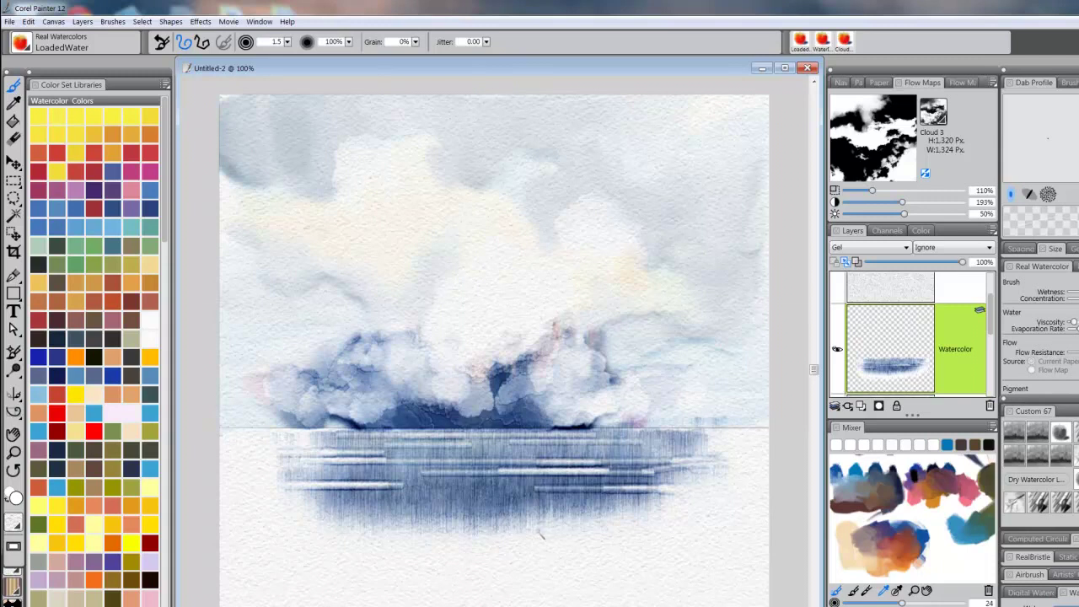
# Shape puffy white foam along the sea's lower edge and soften its sides with LoadedWater at size 14.8.
pyautogui.moveTo(519, 536); pyautogui.dragTo(531, 536)
pyautogui.moveTo(610, 501)
pyautogui.mouseDown()
pyautogui.moveTo(664, 507)
pyautogui.moveTo(569, 520)
pyautogui.moveTo(539, 498)
pyautogui.moveTo(568, 514)
pyautogui.moveTo(510, 513)
pyautogui.moveTo(555, 521)
pyautogui.mouseUp()
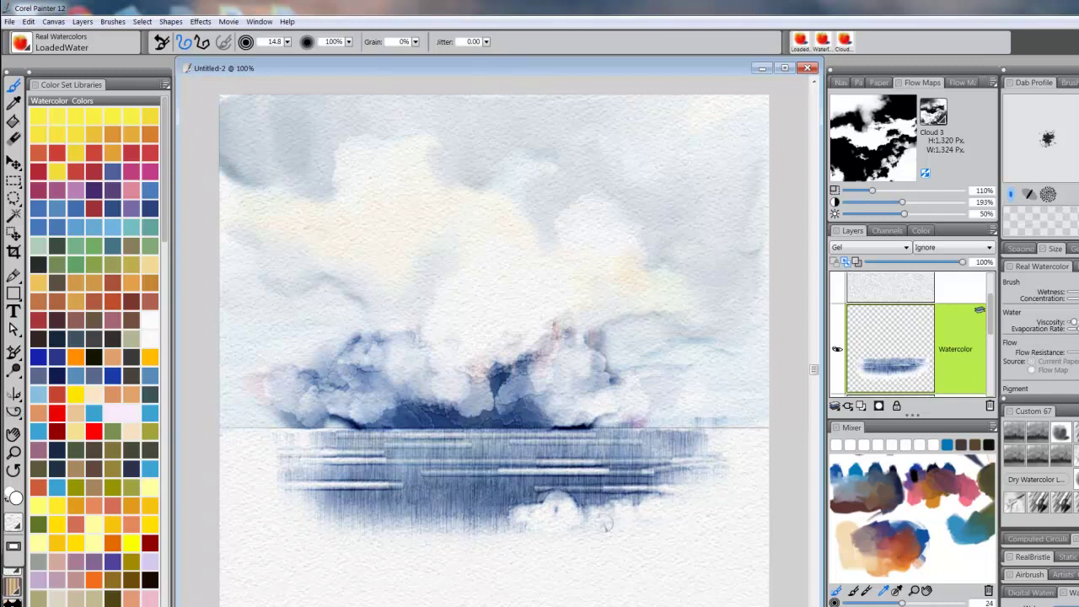
pyautogui.moveTo(487, 534)
pyautogui.mouseDown()
pyautogui.moveTo(512, 507)
pyautogui.moveTo(503, 518)
pyautogui.moveTo(420, 515)
pyautogui.moveTo(465, 515)
pyautogui.moveTo(471, 499)
pyautogui.moveTo(394, 509)
pyautogui.moveTo(537, 522)
pyautogui.moveTo(504, 537)
pyautogui.moveTo(527, 531)
pyautogui.moveTo(355, 536)
pyautogui.moveTo(416, 532)
pyautogui.moveTo(398, 510)
pyautogui.moveTo(280, 516)
pyautogui.moveTo(363, 527)
pyautogui.moveTo(509, 519)
pyautogui.moveTo(526, 537)
pyautogui.moveTo(633, 514)
pyautogui.moveTo(715, 446)
pyautogui.mouseUp()
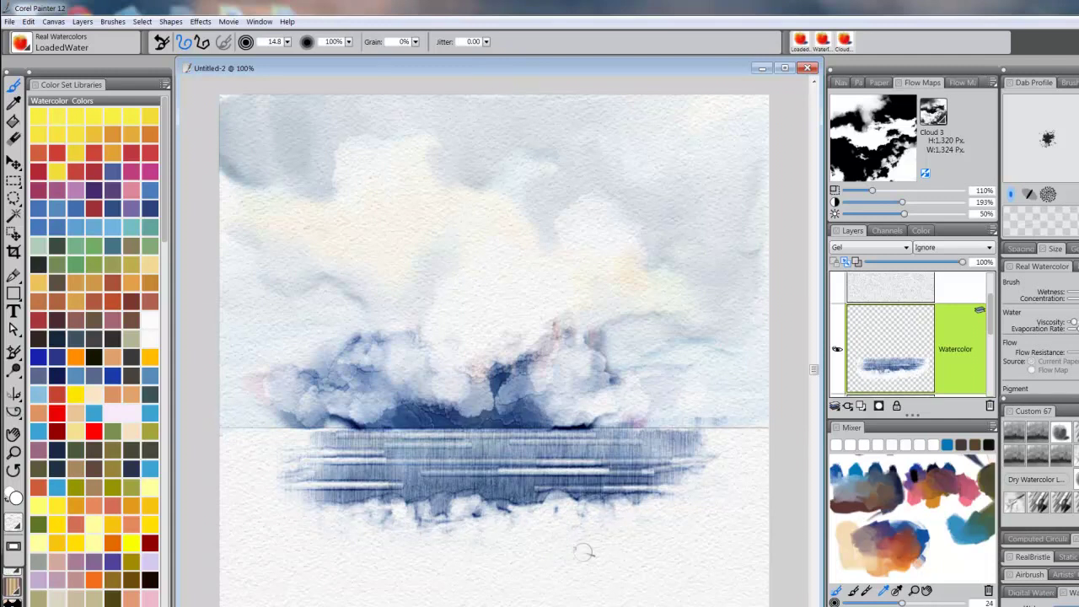
# Paint olive shading along the foam with the Splashing Water Square Wet Brush at size 11.7, sampling olive from the Mixer.
pyautogui.click(926, 591)
pyautogui.moveTo(942, 568); pyautogui.dragTo(909, 576)
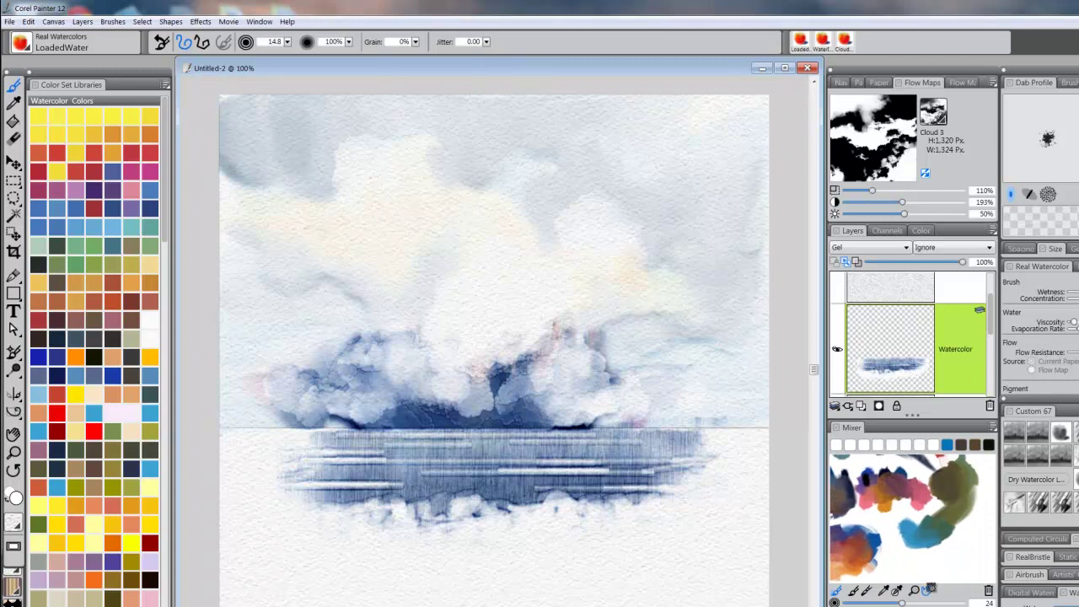
pyautogui.click(884, 590)
pyautogui.click(955, 487)
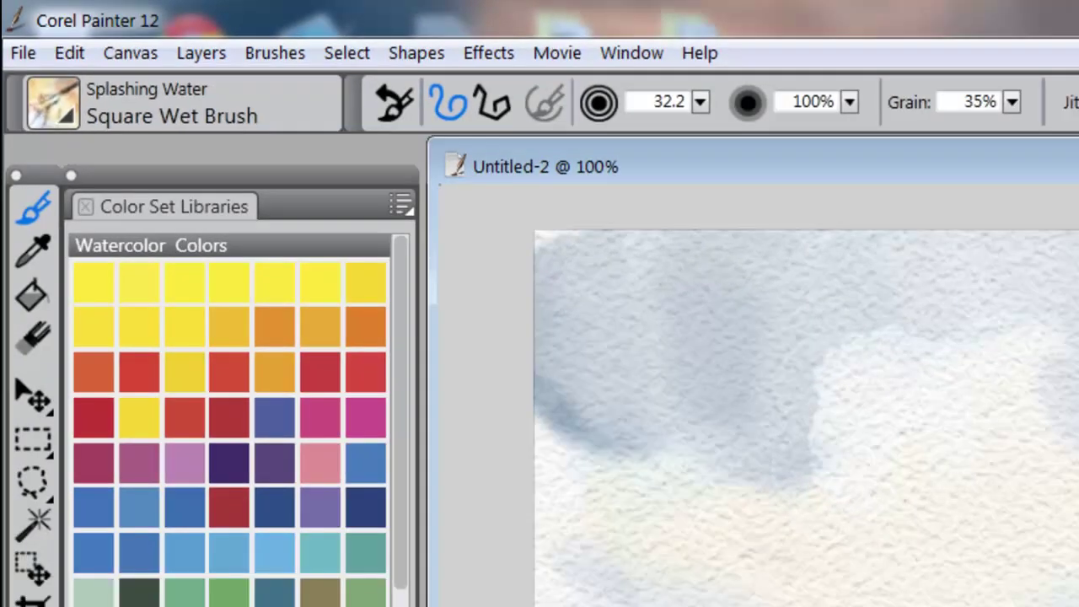
pyautogui.moveTo(447, 469); pyautogui.dragTo(457, 469)
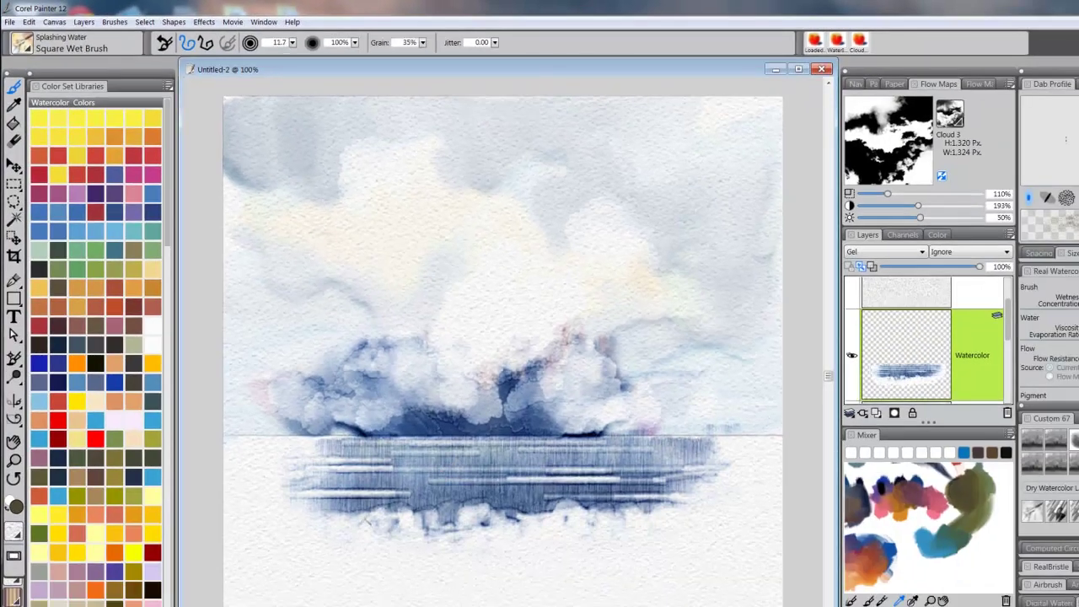
pyautogui.moveTo(375, 522); pyautogui.dragTo(382, 520)
pyautogui.moveTo(465, 521)
pyautogui.mouseDown()
pyautogui.moveTo(502, 525)
pyautogui.moveTo(384, 533)
pyautogui.mouseUp()
pyautogui.moveTo(574, 531)
pyautogui.mouseDown()
pyautogui.moveTo(547, 519)
pyautogui.moveTo(536, 527)
pyautogui.mouseUp()
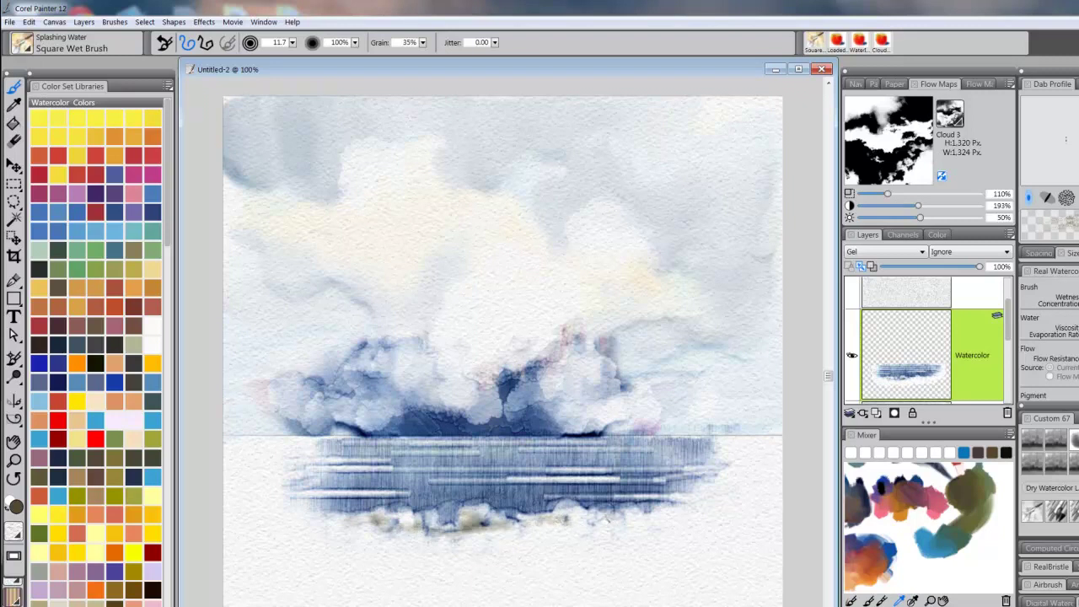
pyautogui.moveTo(605, 518)
pyautogui.mouseDown()
pyautogui.moveTo(631, 518)
pyautogui.moveTo(590, 520)
pyautogui.mouseUp()
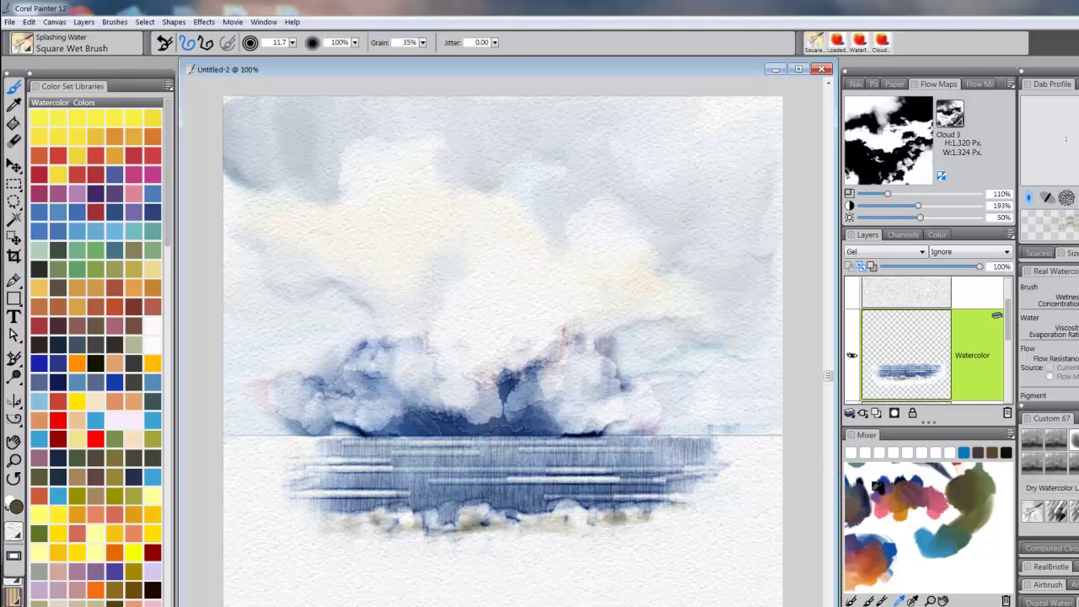
# Dab blue-grey shadows into the foam, and brush more sampled olive just beneath it.
pyautogui.click(850, 485)
pyautogui.moveTo(492, 527)
pyautogui.mouseDown()
pyautogui.moveTo(637, 525)
pyautogui.moveTo(465, 525)
pyautogui.mouseUp()
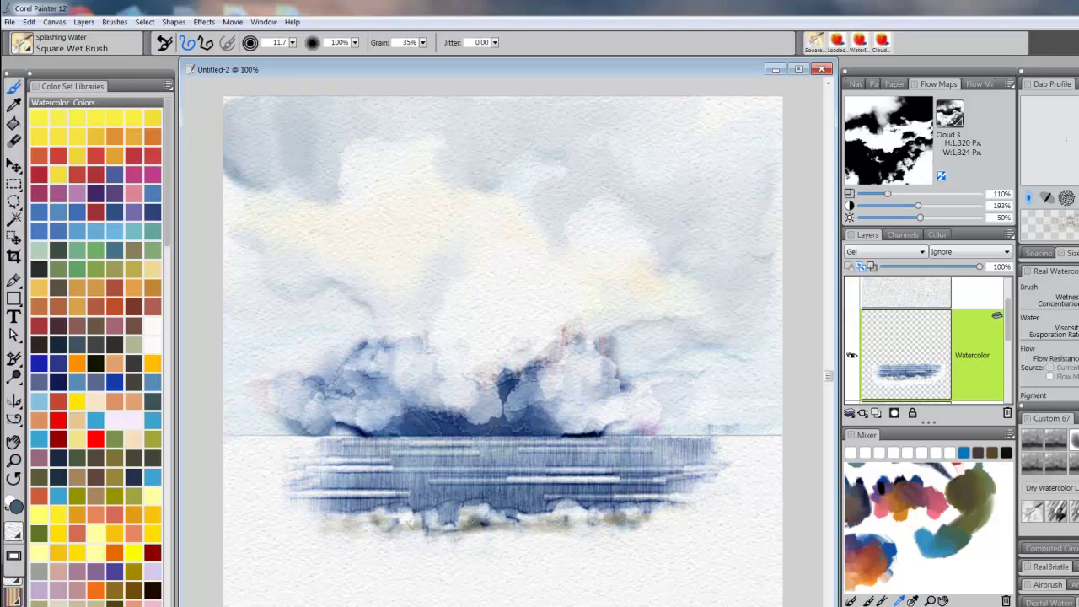
pyautogui.moveTo(390, 524); pyautogui.dragTo(408, 529)
pyautogui.click(969, 493)
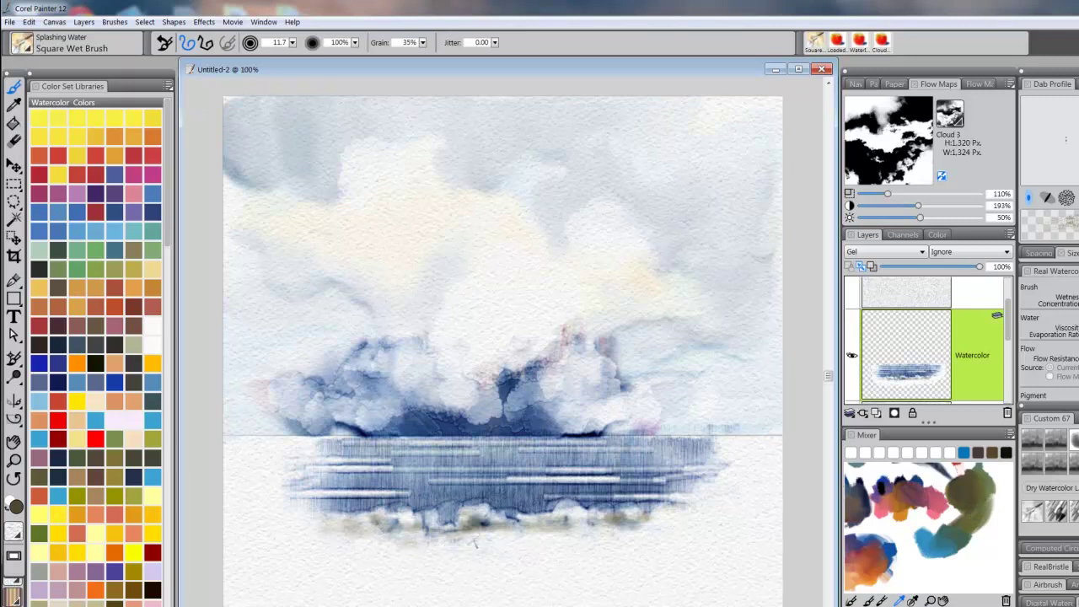
pyautogui.moveTo(477, 542); pyautogui.dragTo(535, 548)
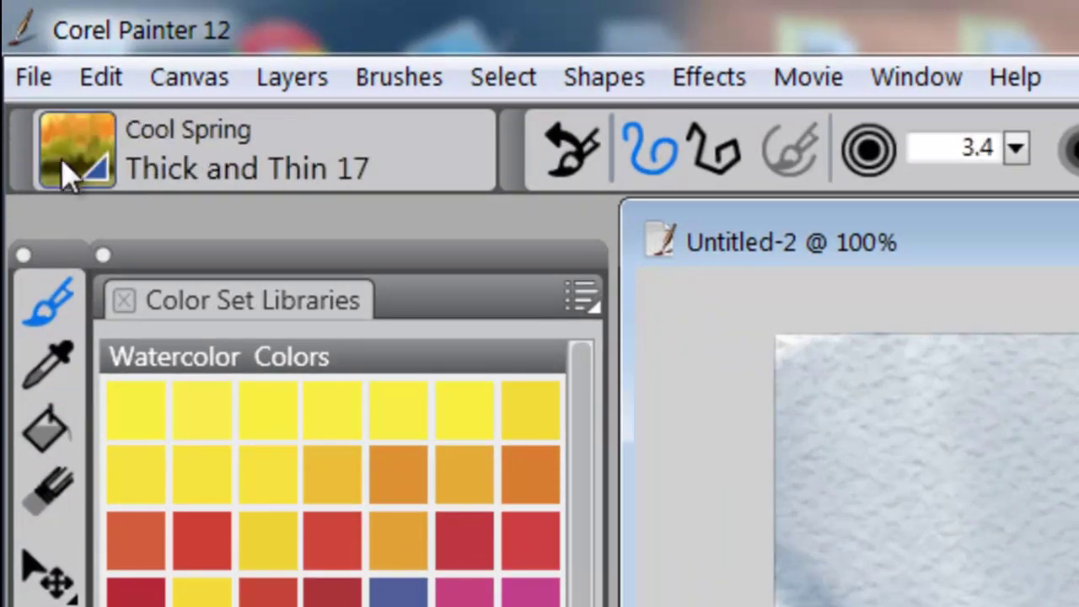
# Paint a soft olive beach wash below the foam with the Cool Spring Fill 2 brush.
pyautogui.click(108, 177)
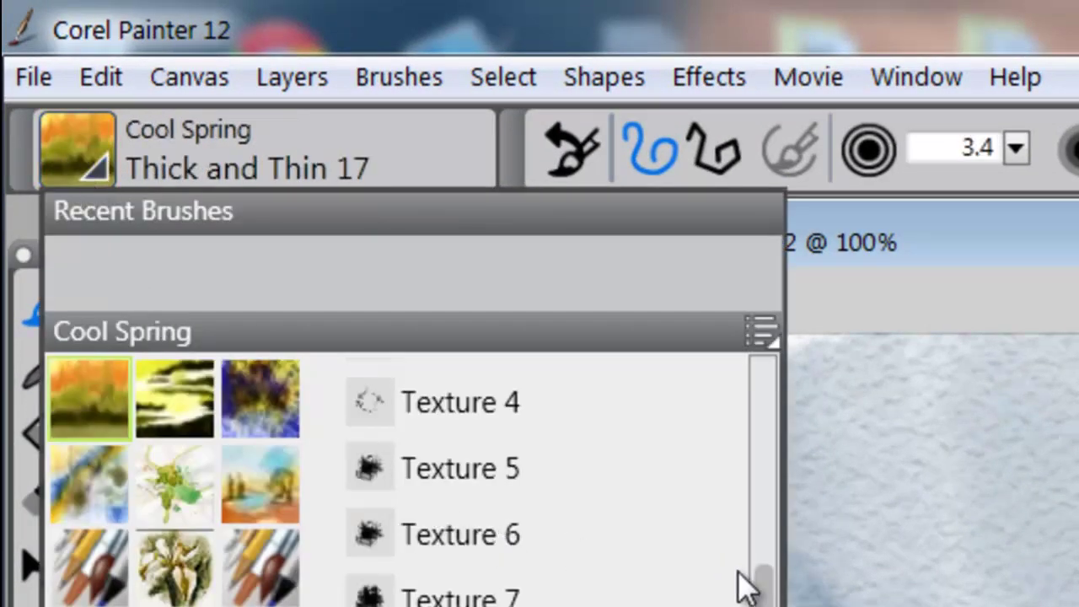
pyautogui.scroll(1, 772, 577)
pyautogui.scroll(8, 771, 577)
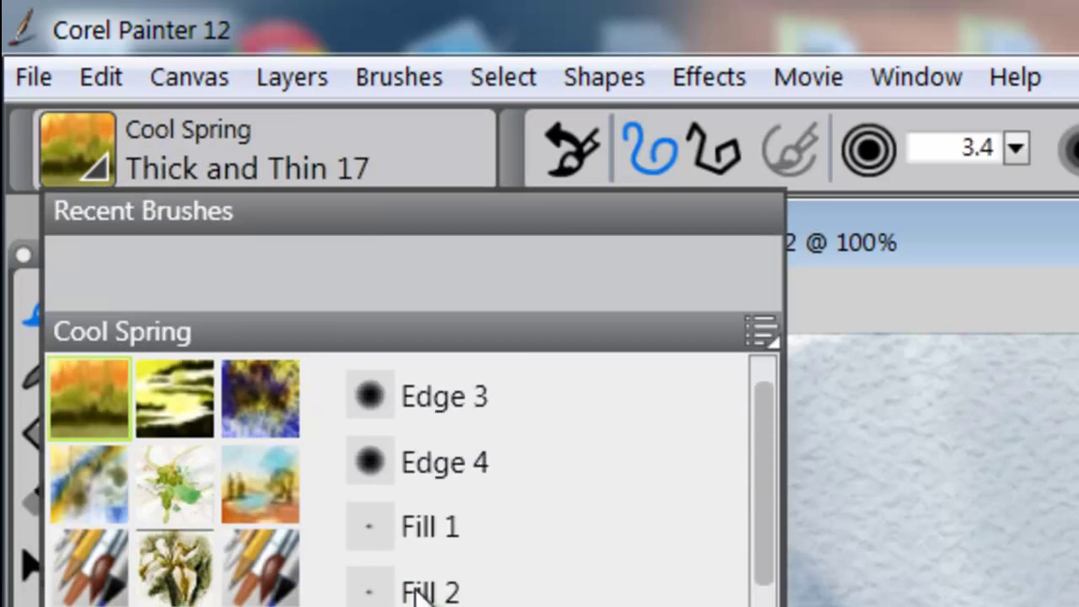
pyautogui.click(421, 590)
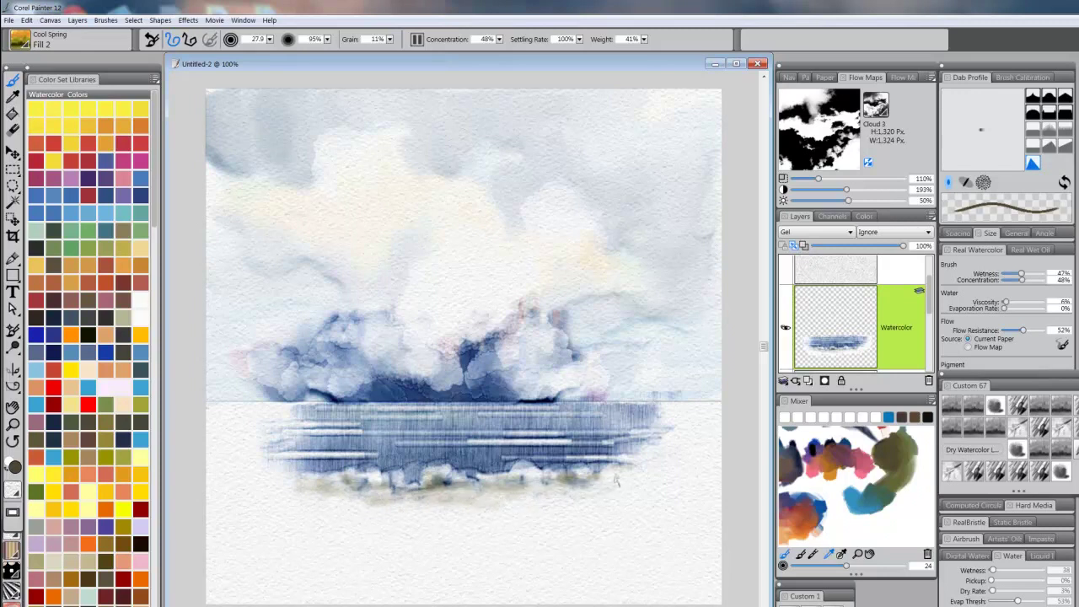
pyautogui.moveTo(614, 493)
pyautogui.mouseDown()
pyautogui.moveTo(527, 519)
pyautogui.moveTo(540, 514)
pyautogui.moveTo(429, 507)
pyautogui.moveTo(444, 510)
pyautogui.moveTo(415, 519)
pyautogui.moveTo(380, 507)
pyautogui.moveTo(409, 501)
pyautogui.moveTo(302, 501)
pyautogui.moveTo(370, 502)
pyautogui.moveTo(312, 504)
pyautogui.moveTo(406, 516)
pyautogui.moveTo(646, 505)
pyautogui.moveTo(564, 505)
pyautogui.moveTo(605, 504)
pyautogui.moveTo(540, 488)
pyautogui.moveTo(565, 504)
pyautogui.mouseUp()
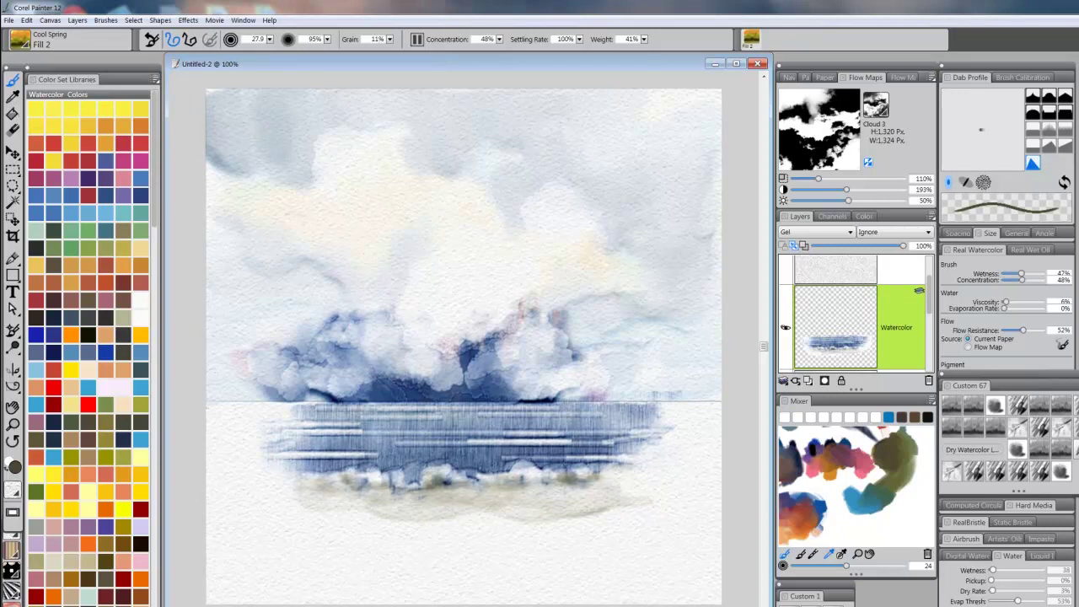
# Lock the sea and foam layer and add another Watercolor layer.
pyautogui.click(841, 381)
pyautogui.click(806, 381)
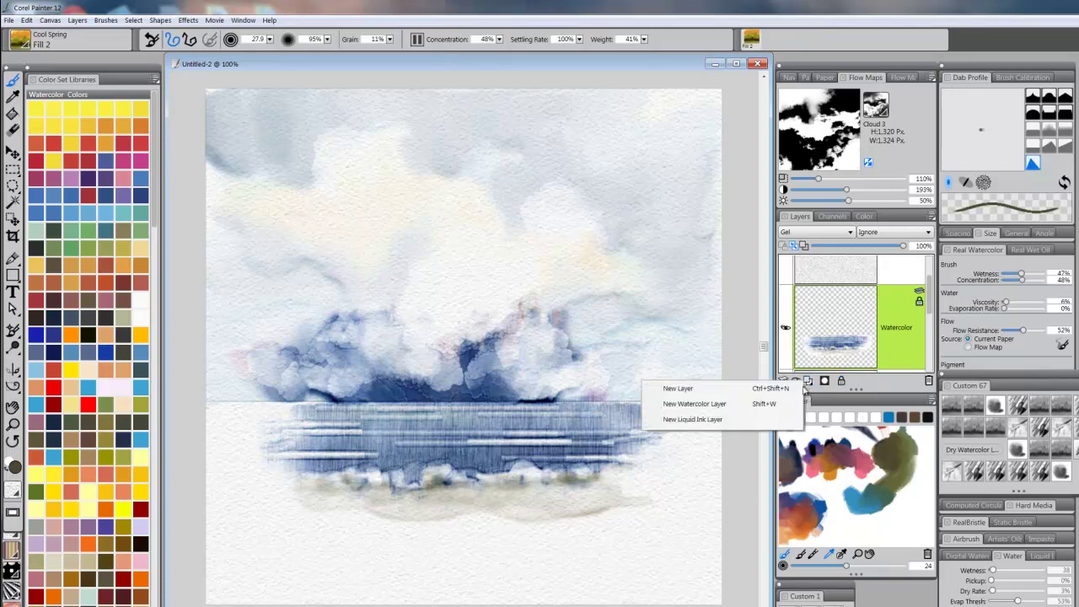
pyautogui.click(722, 402)
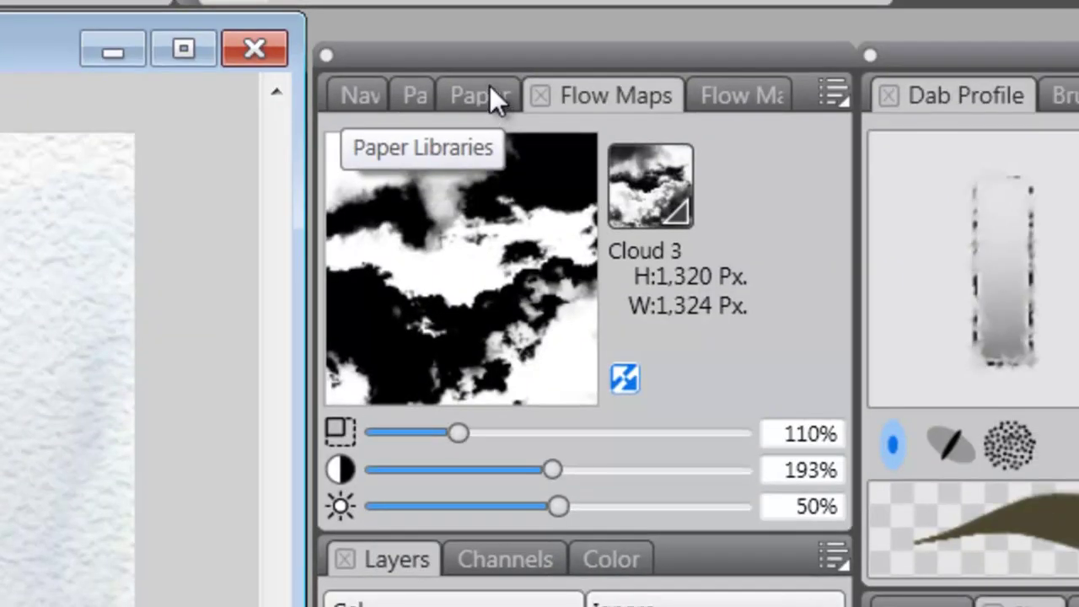
# Choose the Fuzzy Worms paper texture from the Karen's Japanese Grains library.
pyautogui.click(478, 94)
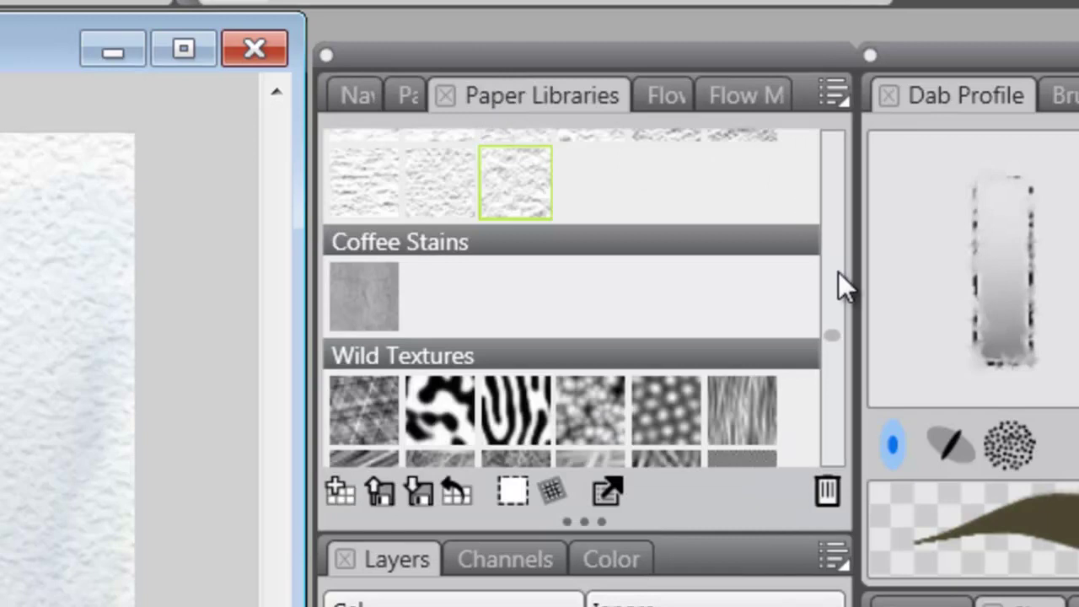
pyautogui.moveTo(833, 336)
pyautogui.mouseDown()
pyautogui.moveTo(852, 454)
pyautogui.moveTo(859, 319)
pyautogui.moveTo(841, 320)
pyautogui.mouseUp()
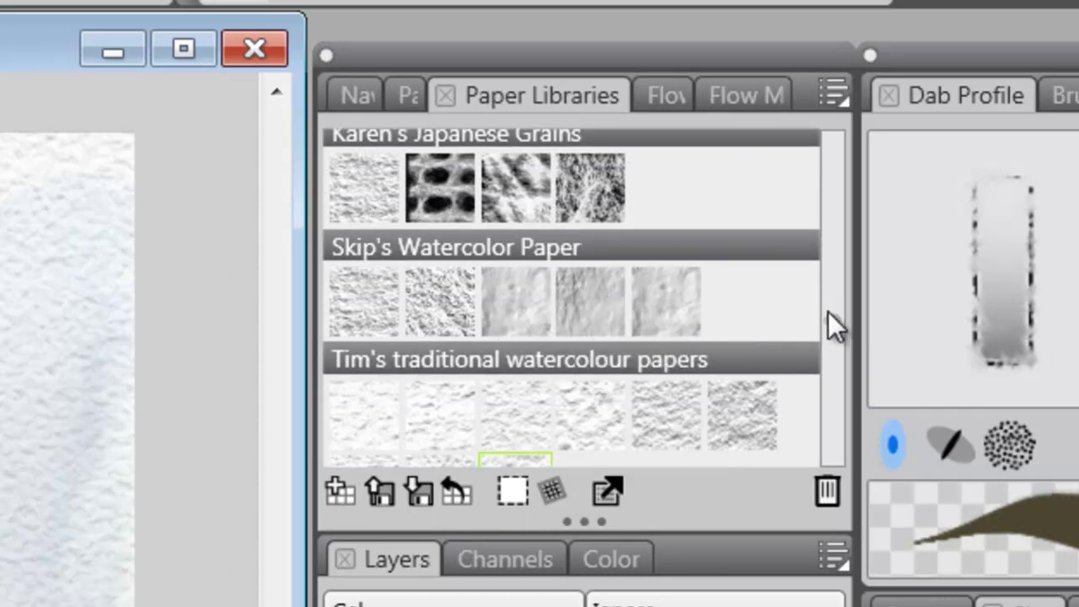
pyautogui.scroll(3, 826, 312)
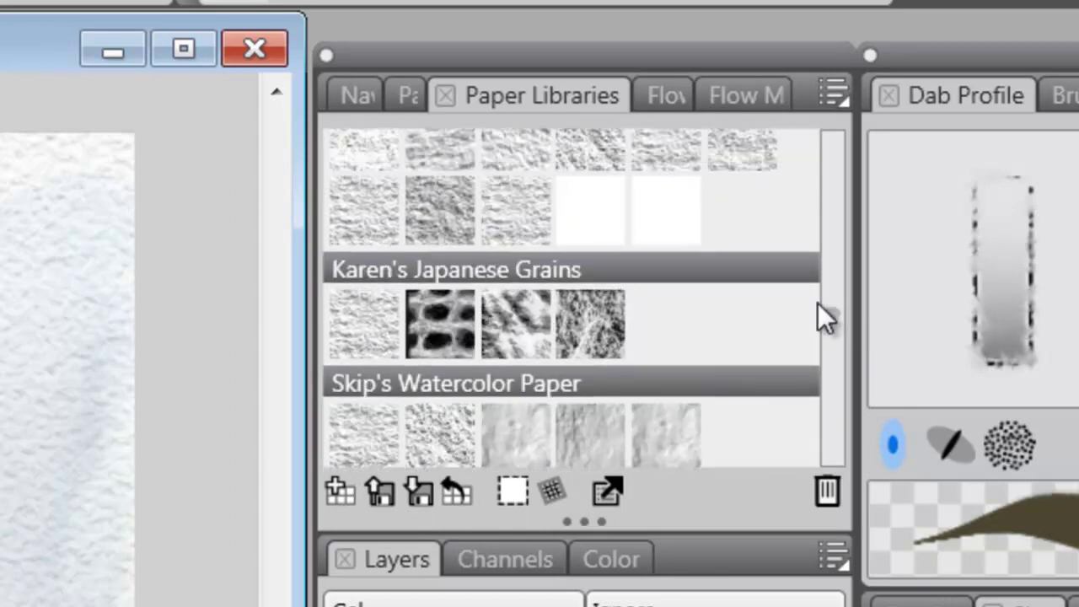
pyautogui.click(580, 329)
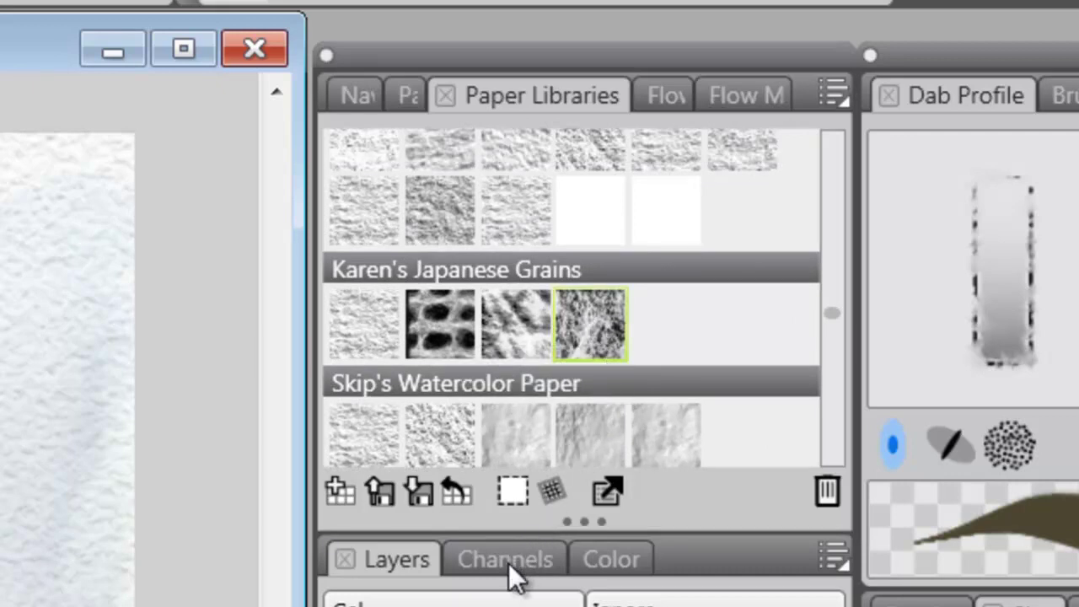
# Reduce the scale of the Fuzzy Worms paper to 119%.
pyautogui.click(407, 95)
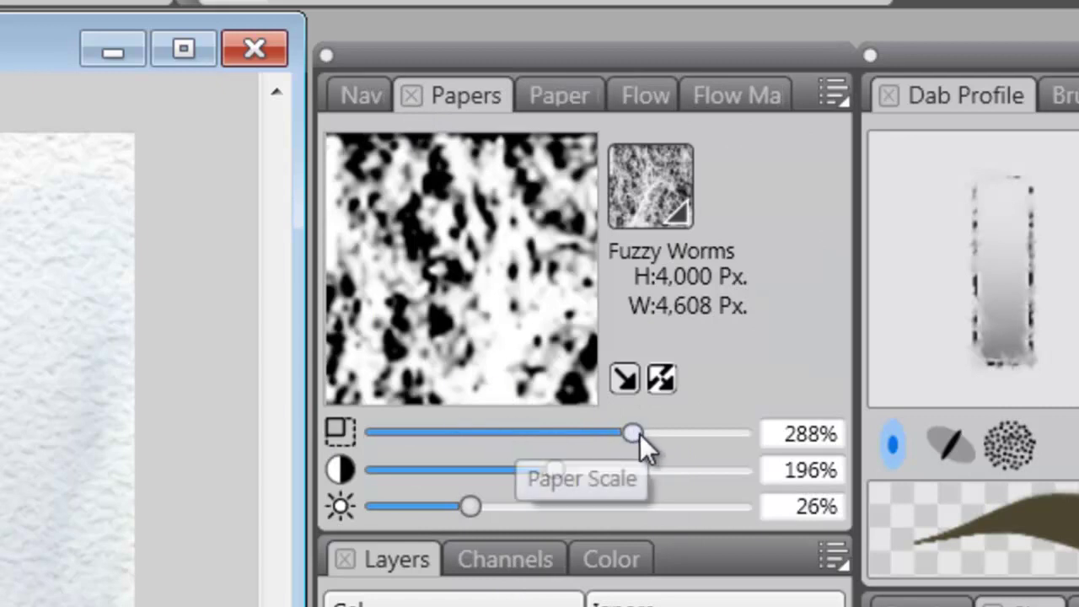
pyautogui.moveTo(635, 434); pyautogui.dragTo(474, 446)
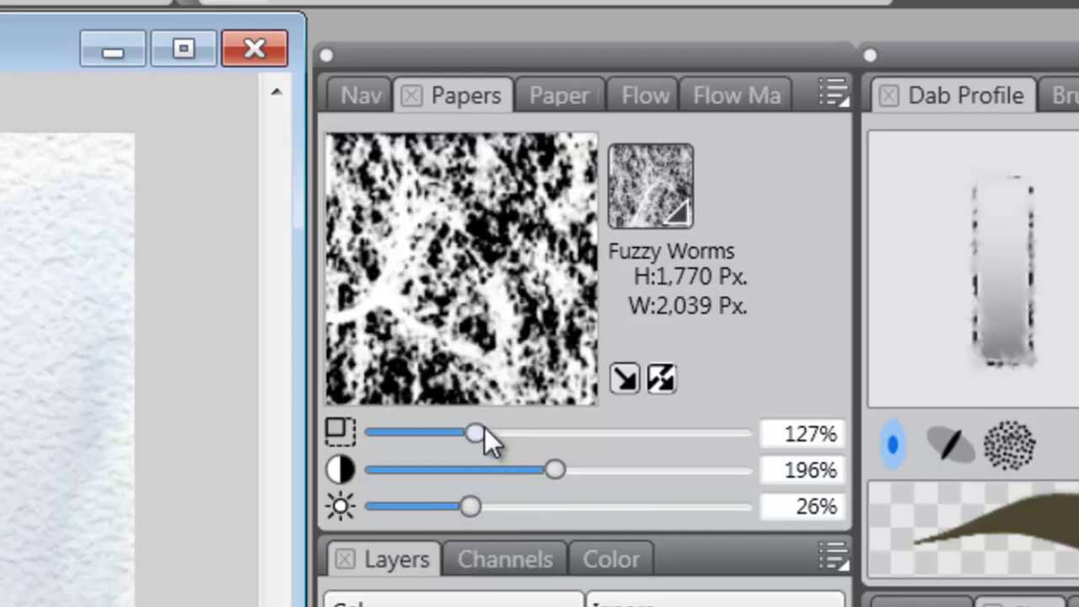
pyautogui.moveTo(476, 429); pyautogui.dragTo(455, 430)
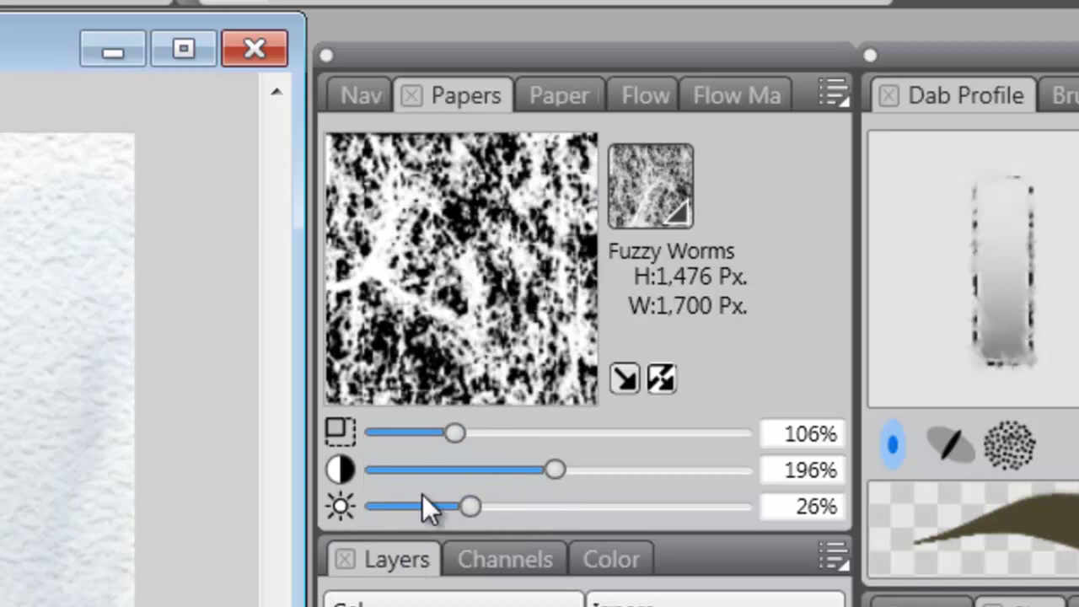
pyautogui.press('Left')
pyautogui.press('Left')
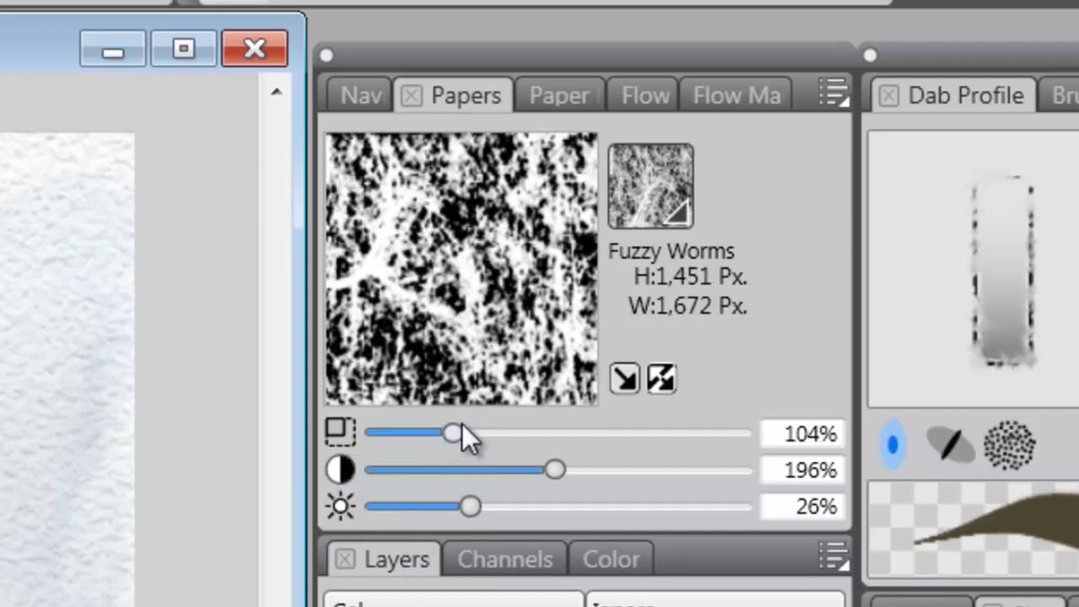
pyautogui.moveTo(453, 432); pyautogui.dragTo(468, 433)
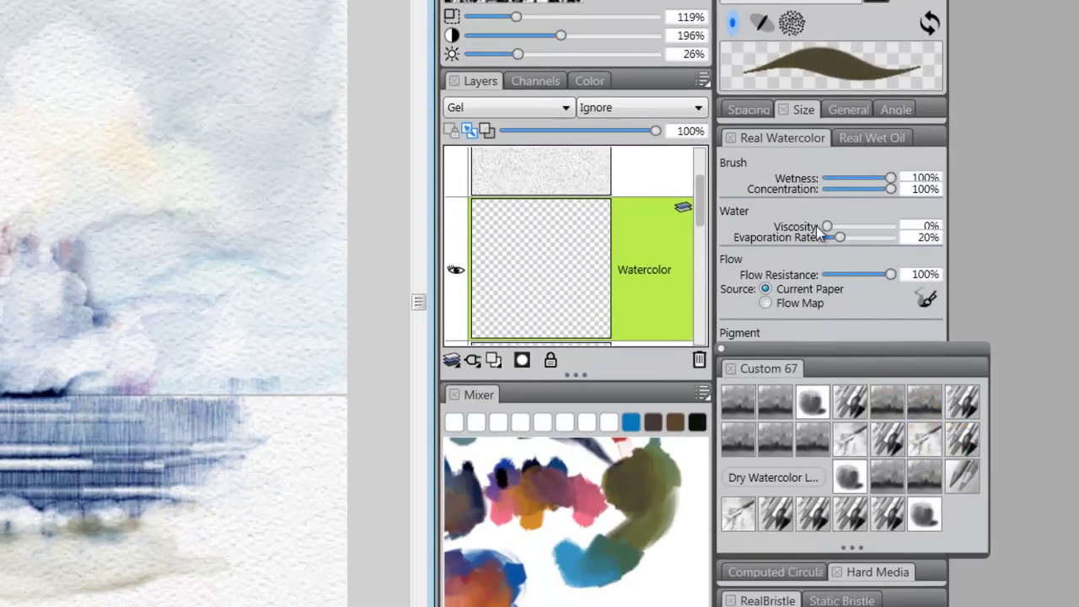
# Show the brush's full Real Watercolor settings and lower its grain.
pyautogui.click(809, 138)
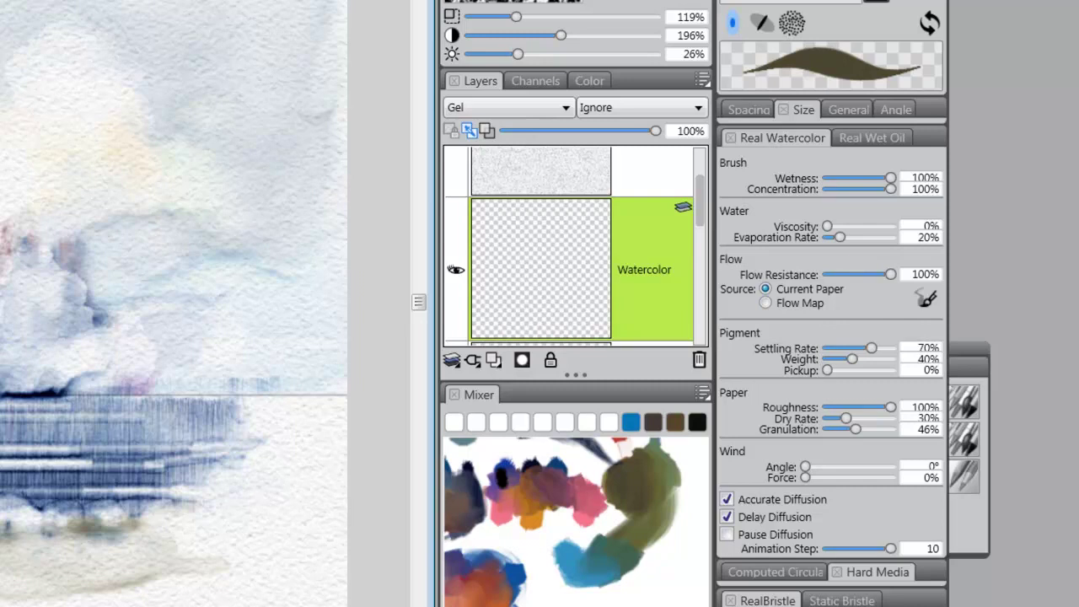
pyautogui.click(869, 466)
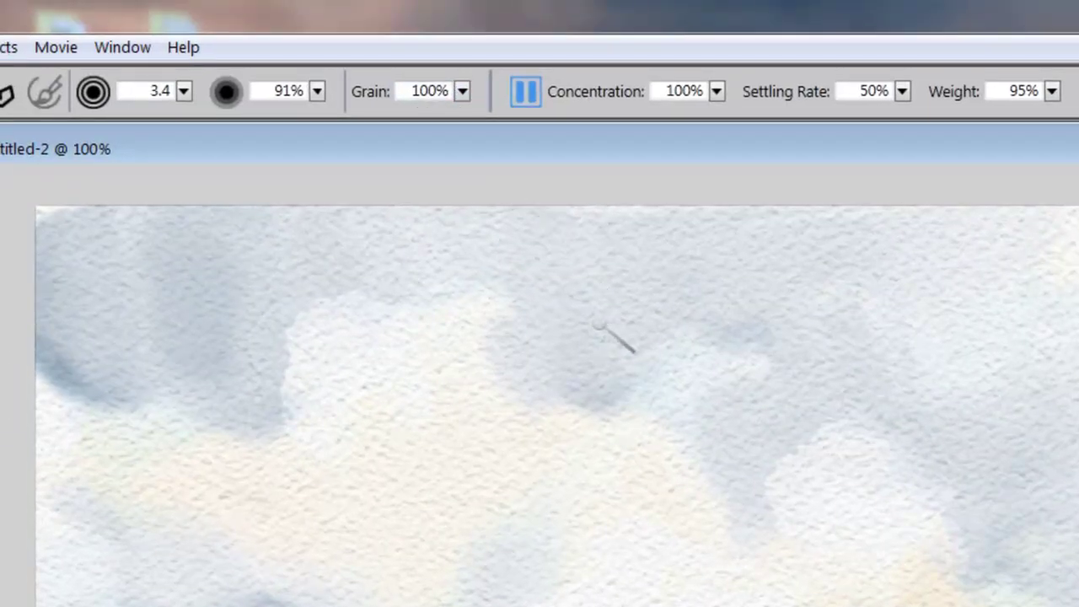
pyautogui.moveTo(463, 91); pyautogui.dragTo(163, 159)
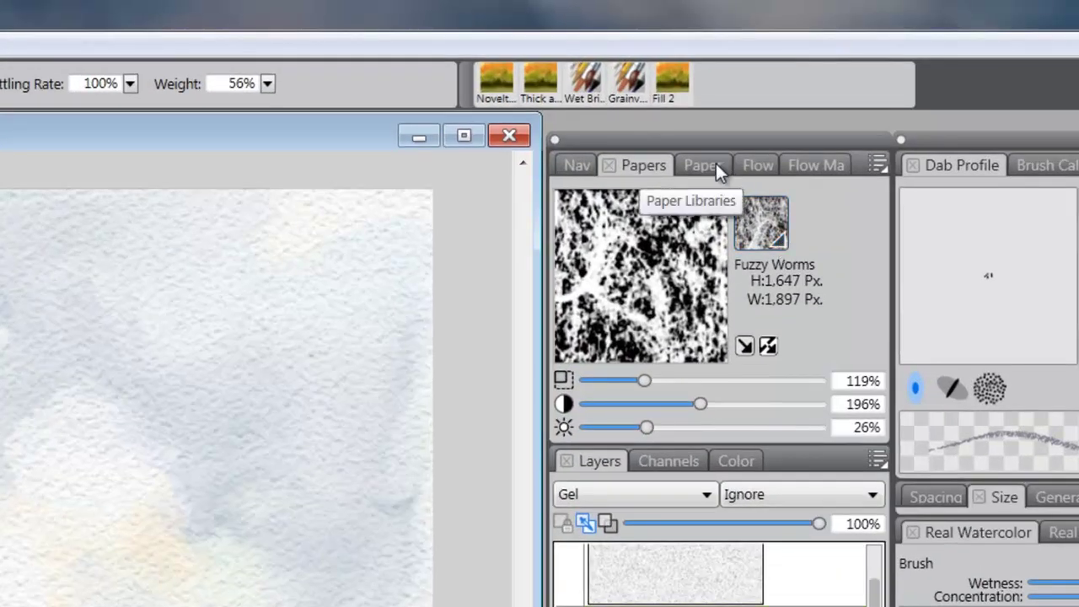
# Switch the paper to Arches Aquarelle Rough and select the Fuzzy Worms flow map from Skip's FlowMap 2.
pyautogui.click(776, 238)
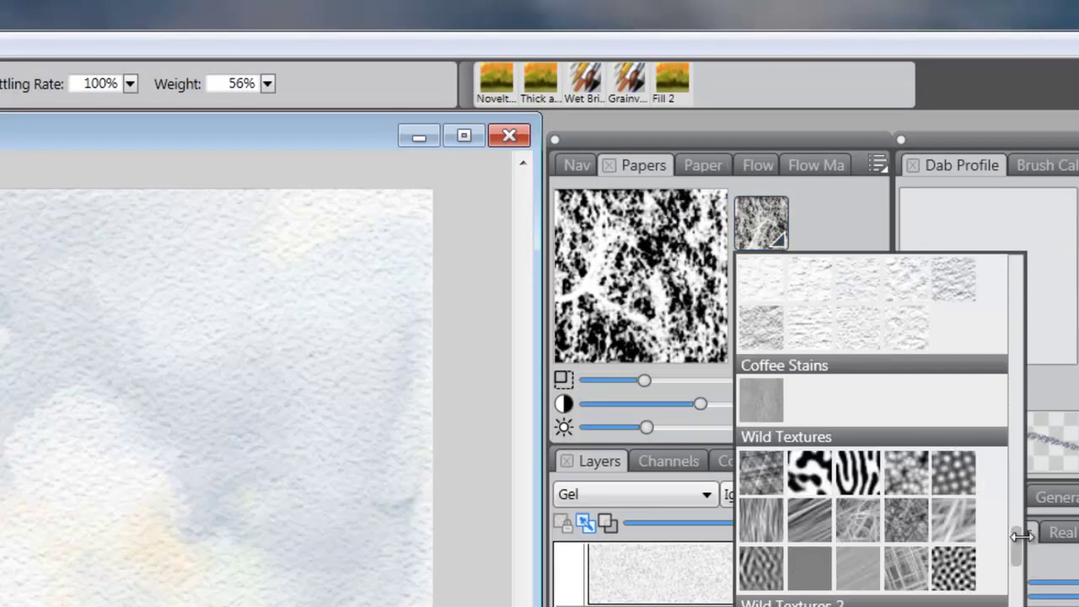
pyautogui.click(904, 326)
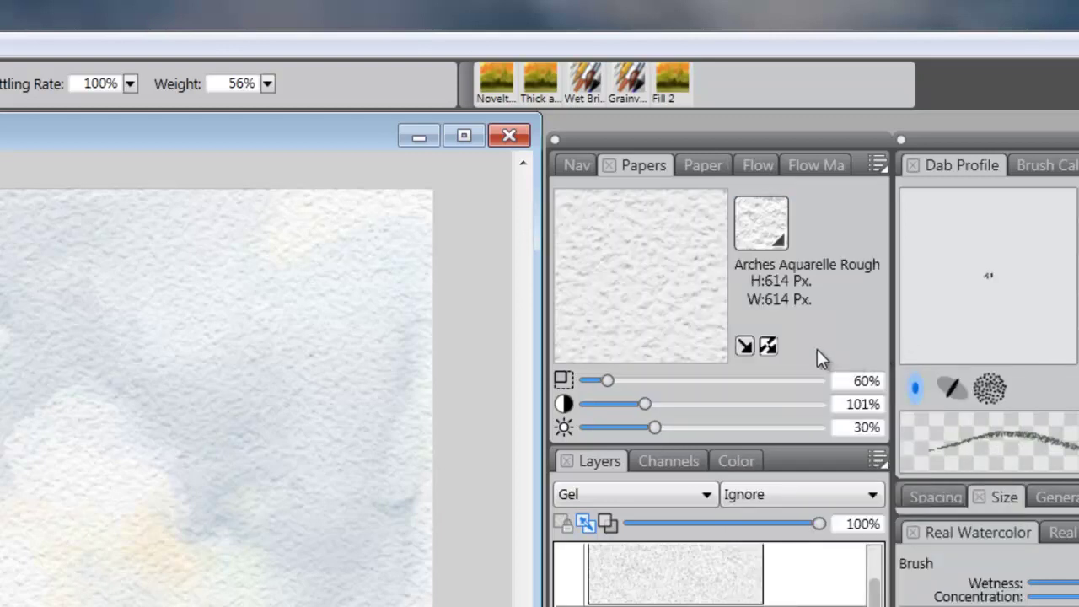
pyautogui.click(819, 165)
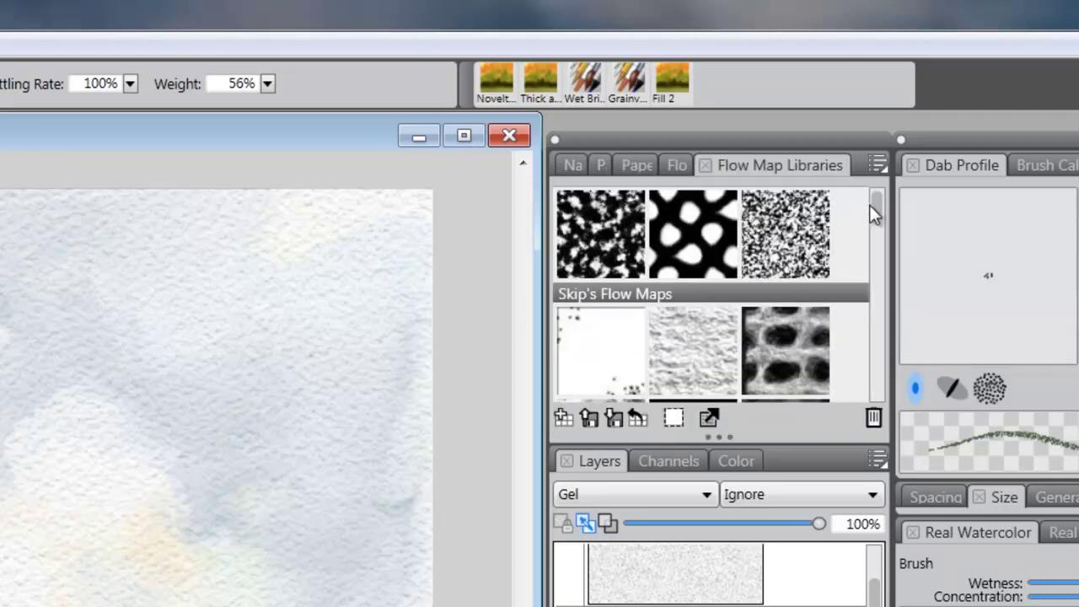
pyautogui.moveTo(874, 199); pyautogui.dragTo(891, 395)
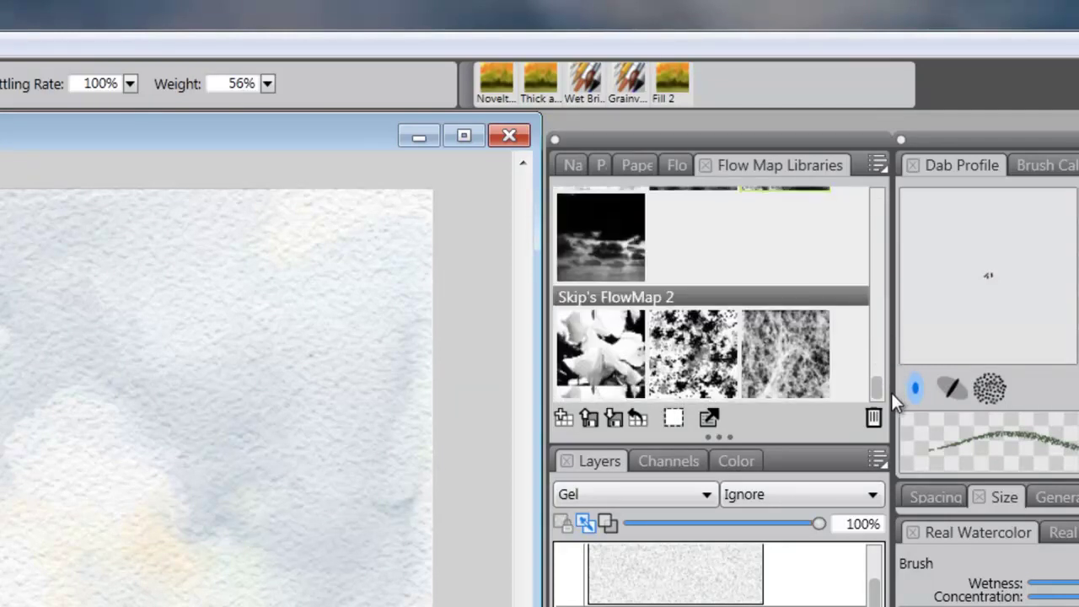
pyautogui.click(780, 347)
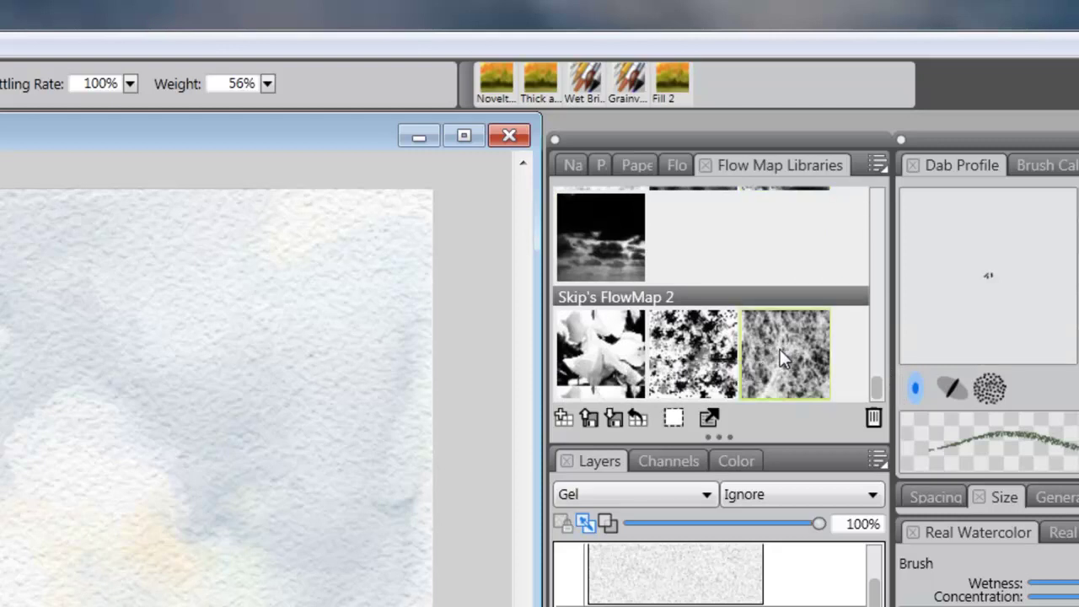
# Set the Fuzzy Worms flow map's scale to 153% and its contrast to 228%.
pyautogui.click(680, 166)
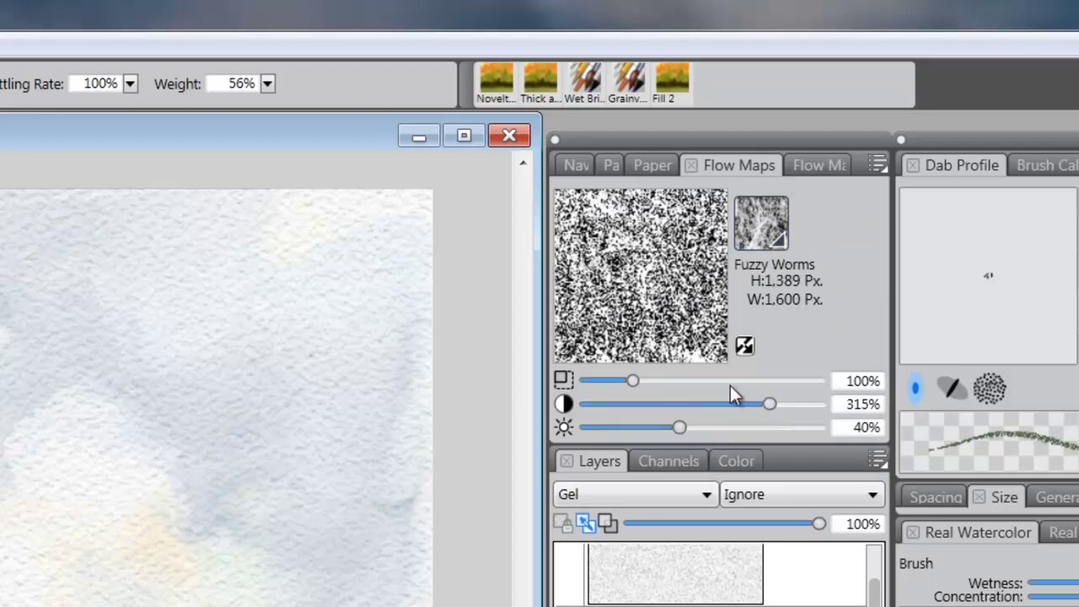
pyautogui.moveTo(636, 379); pyautogui.dragTo(667, 379)
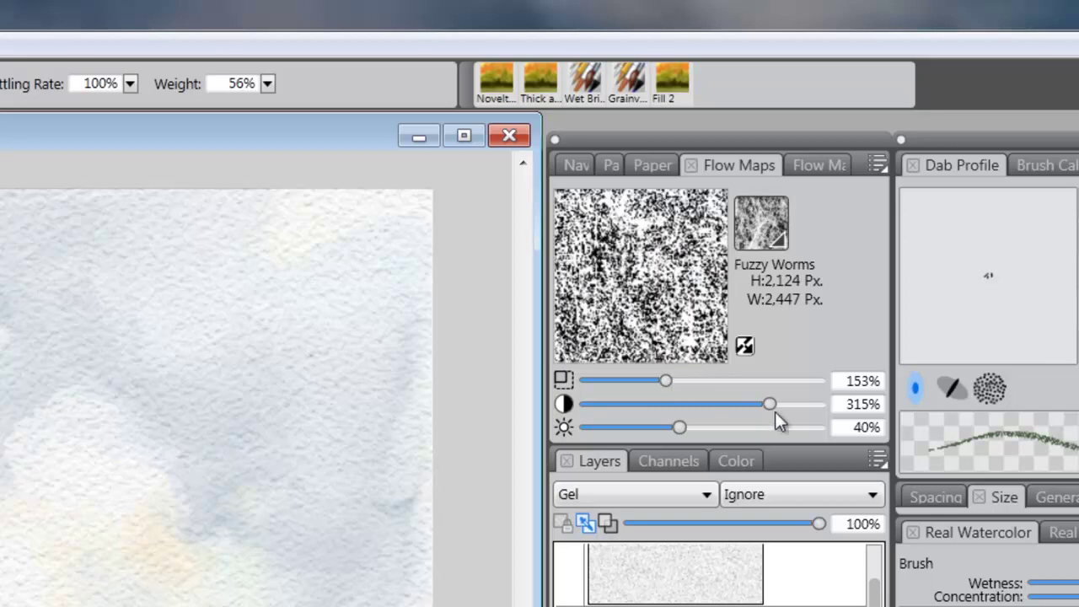
pyautogui.moveTo(770, 404); pyautogui.dragTo(719, 404)
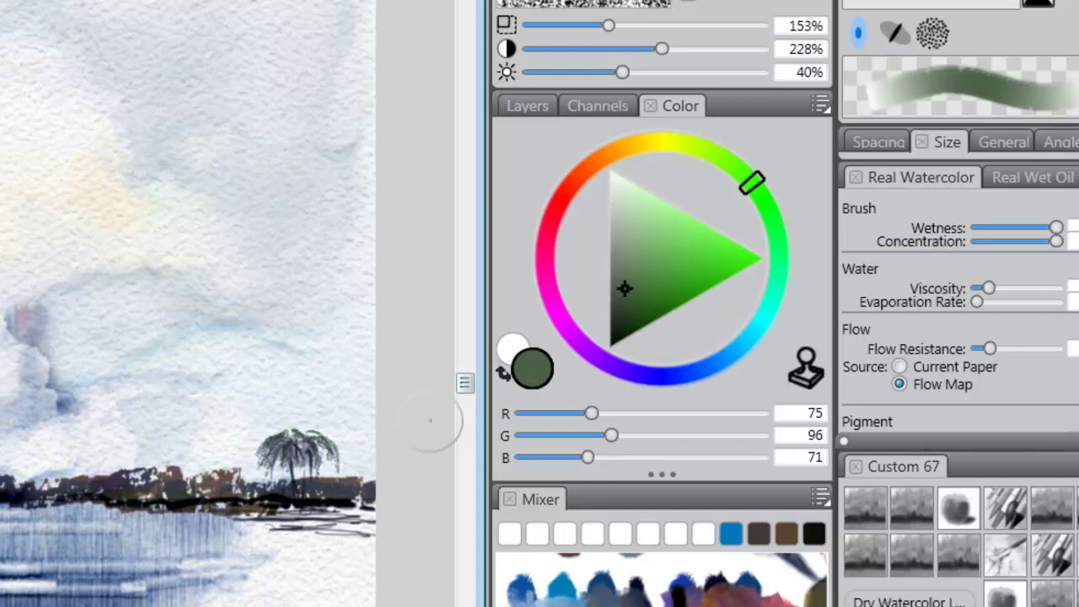
# Set the additional color to cream (R 245, G 220, B 180) and the main color to dark blue-grey (R 66, G 65, B 82).
pyautogui.click(512, 347)
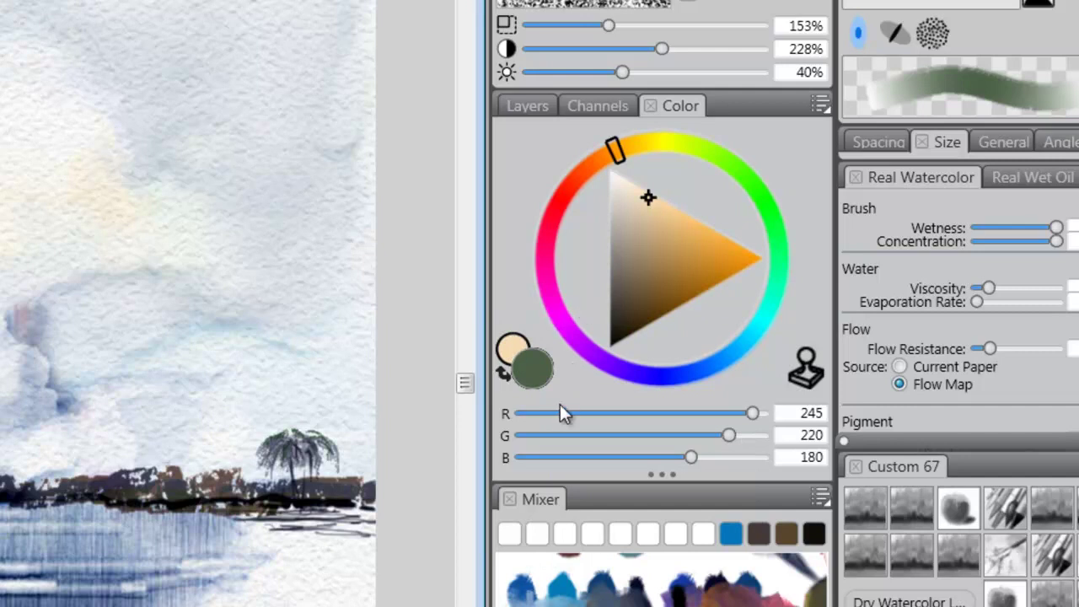
pyautogui.click(537, 369)
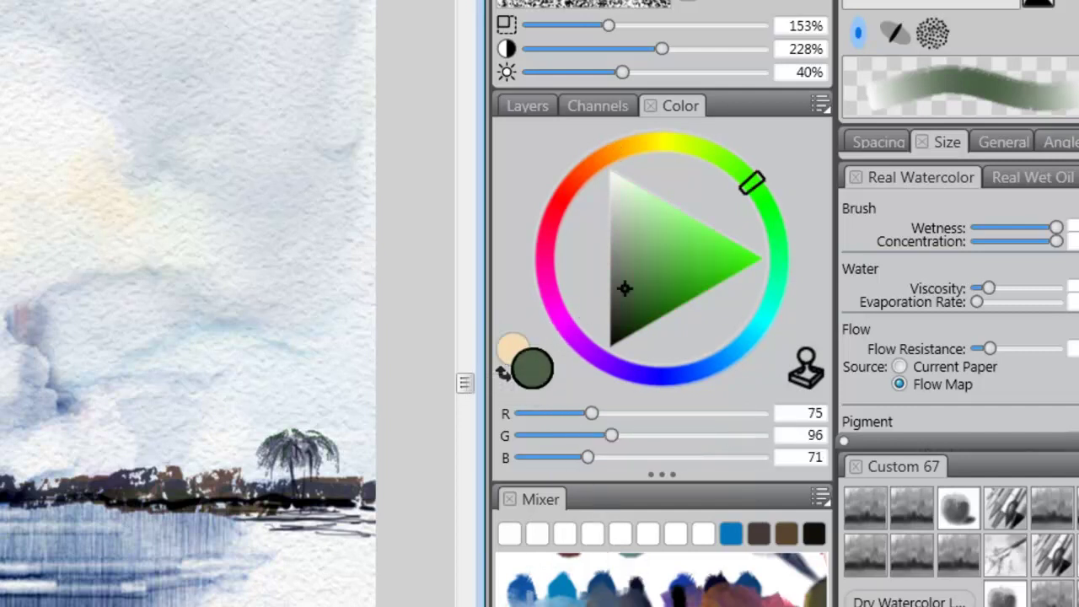
pyautogui.click(656, 375)
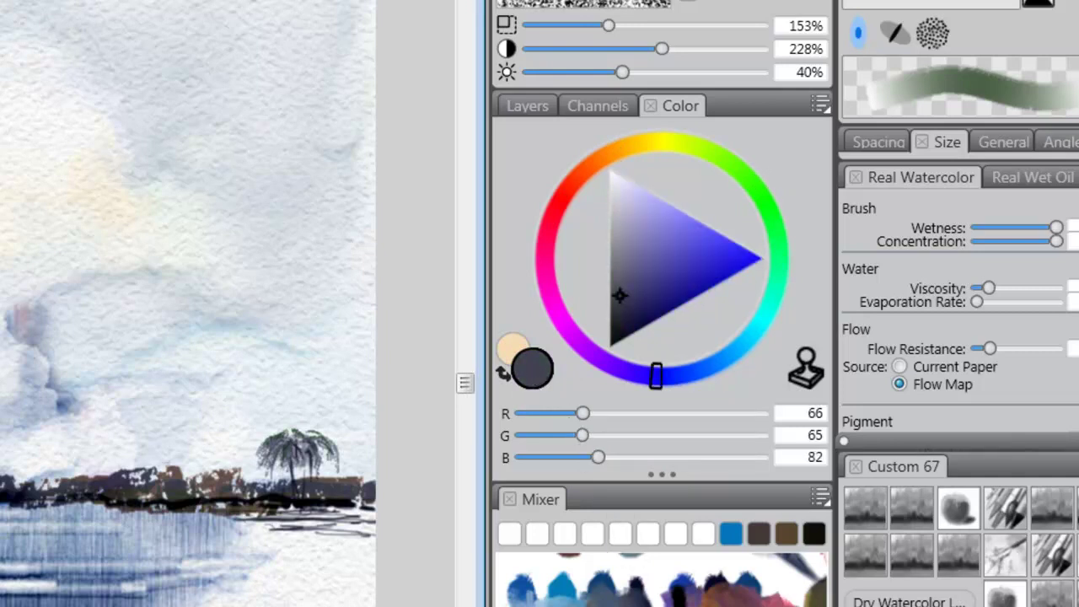
pyautogui.click(621, 296)
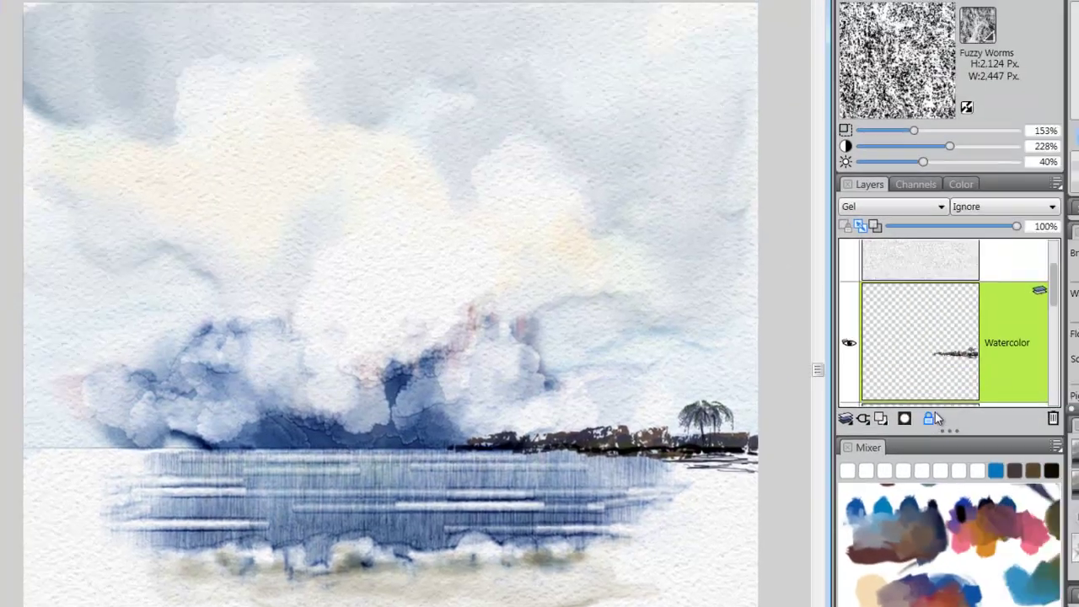
# Lock the layer holding the dark land strip and palm tree, and add a new Watercolor layer.
pyautogui.click(931, 418)
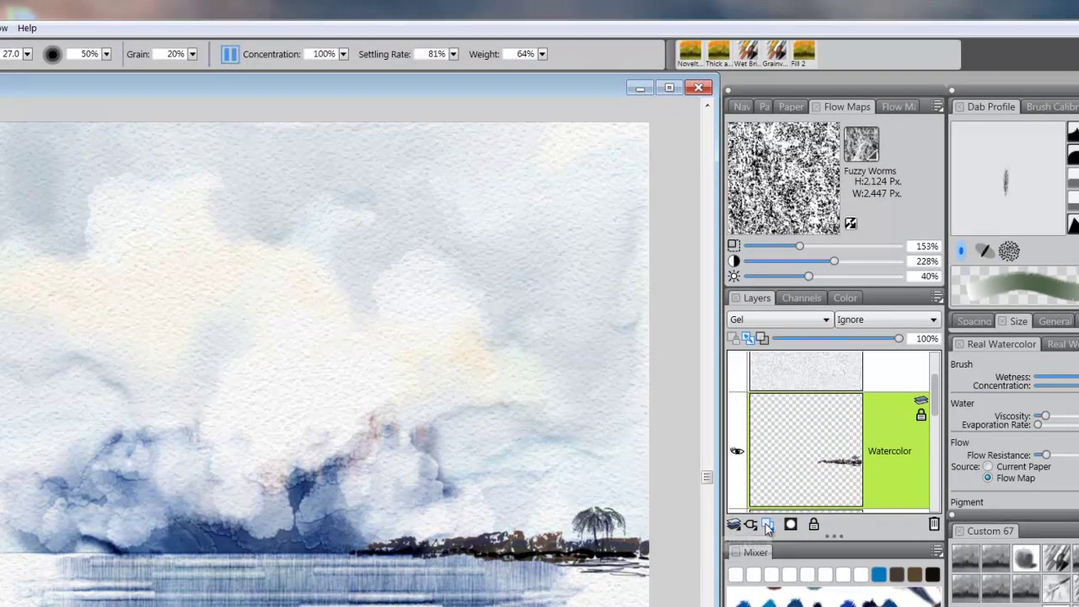
pyautogui.click(765, 524)
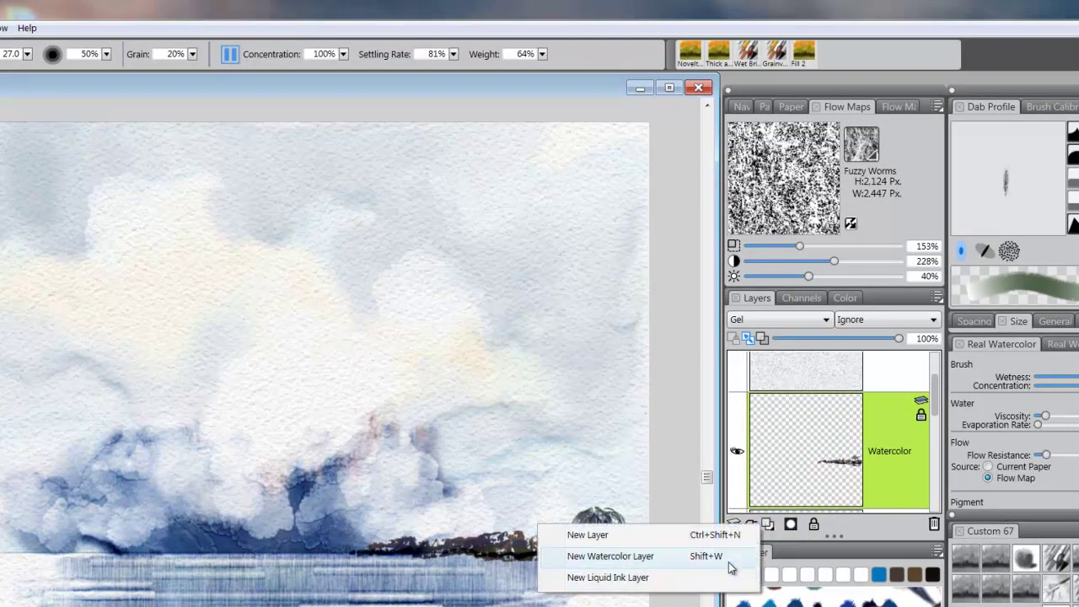
pyautogui.click(716, 556)
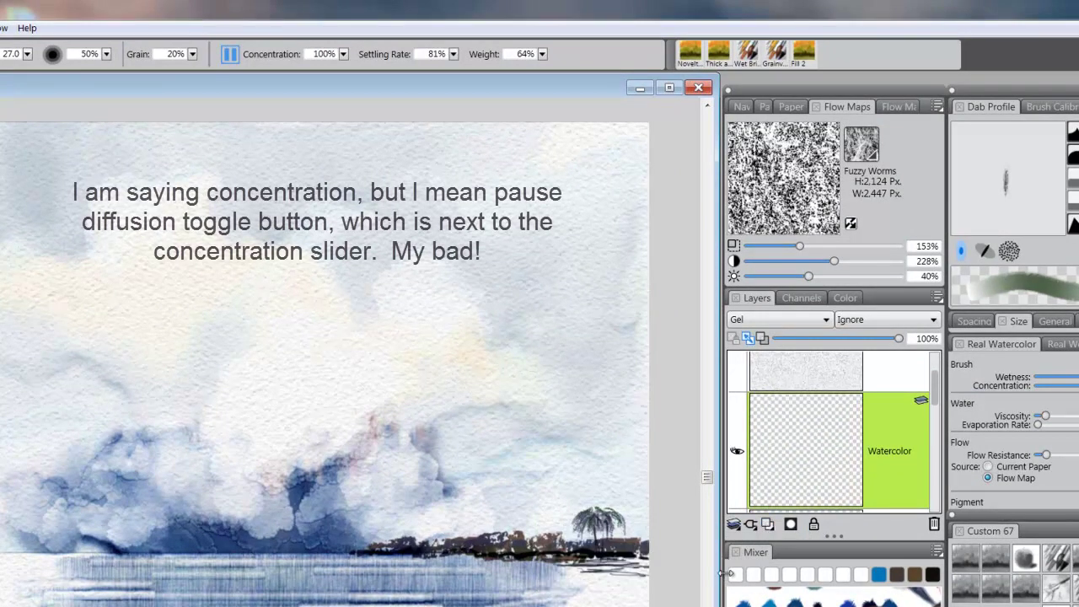
# With diffusion paused, brush a pale peach sand wash beneath the palm tree, along the sea's right edge.
pyautogui.click(226, 54)
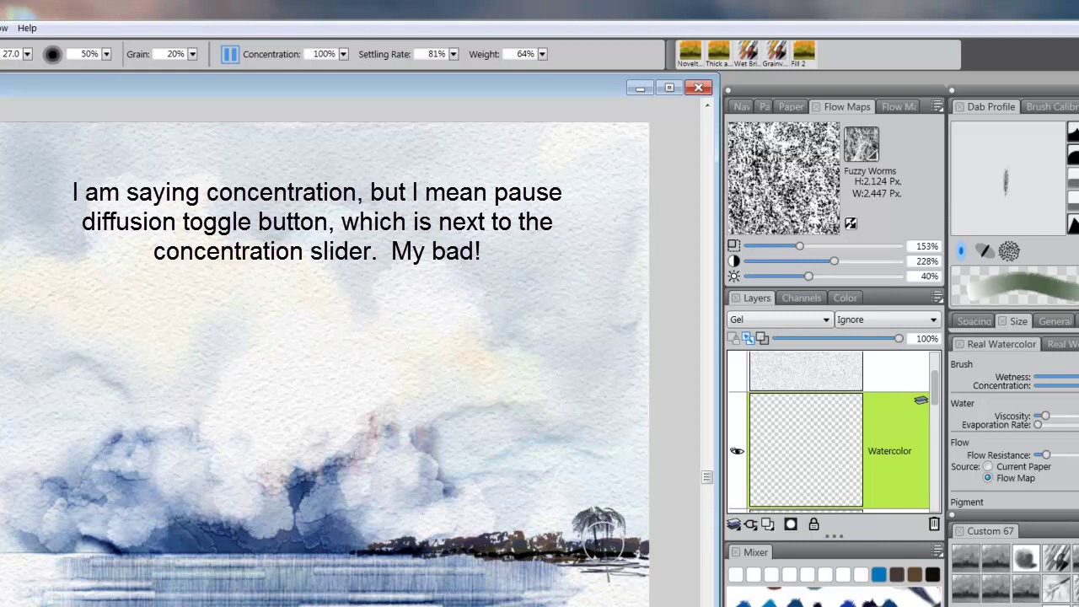
pyautogui.moveTo(601, 536)
pyautogui.mouseDown()
pyautogui.moveTo(590, 543)
pyautogui.moveTo(644, 570)
pyautogui.mouseUp()
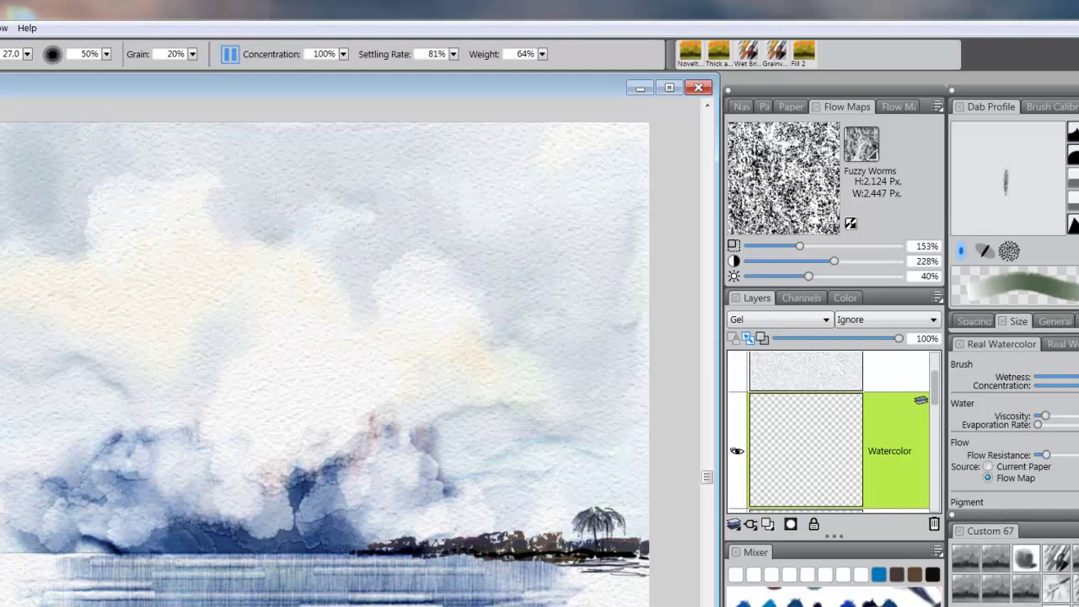
pyautogui.hotkey('ctrl', 'alt')
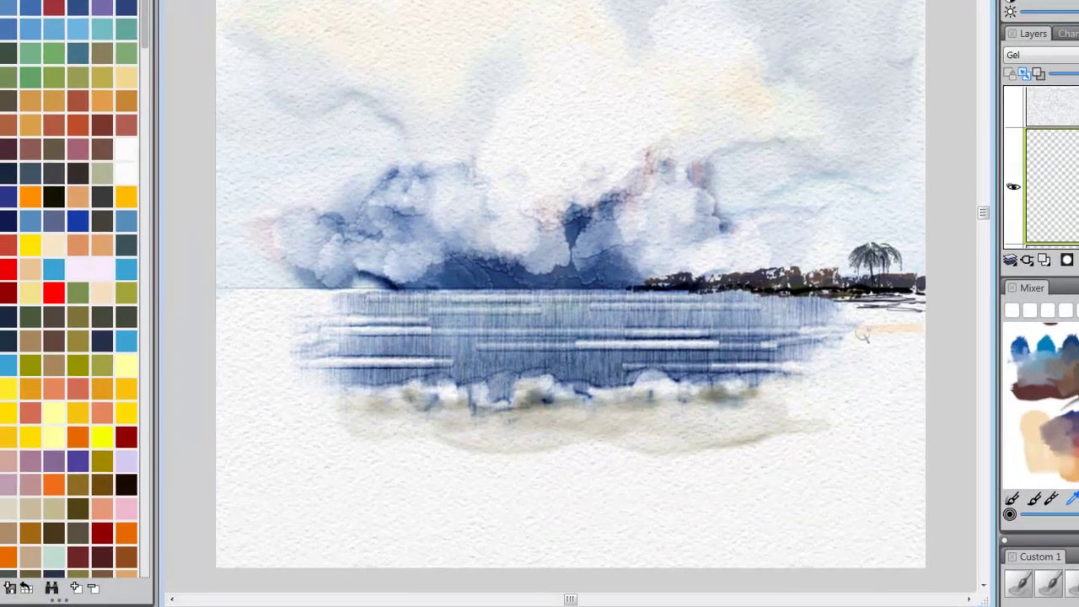
pyautogui.moveTo(862, 334)
pyautogui.mouseDown()
pyautogui.moveTo(907, 341)
pyautogui.moveTo(831, 354)
pyautogui.moveTo(922, 358)
pyautogui.moveTo(823, 372)
pyautogui.mouseUp()
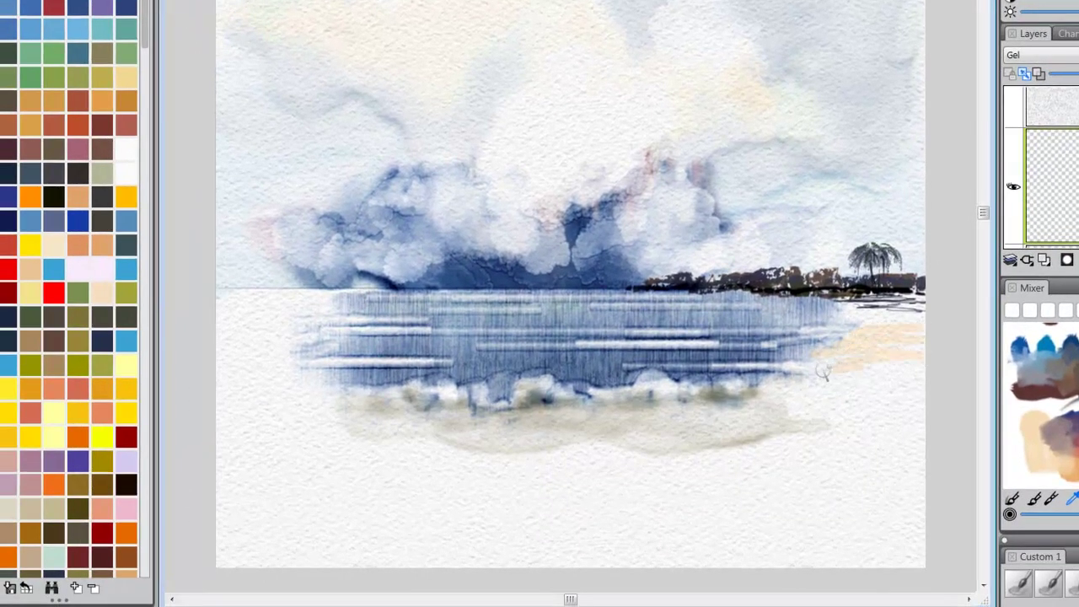